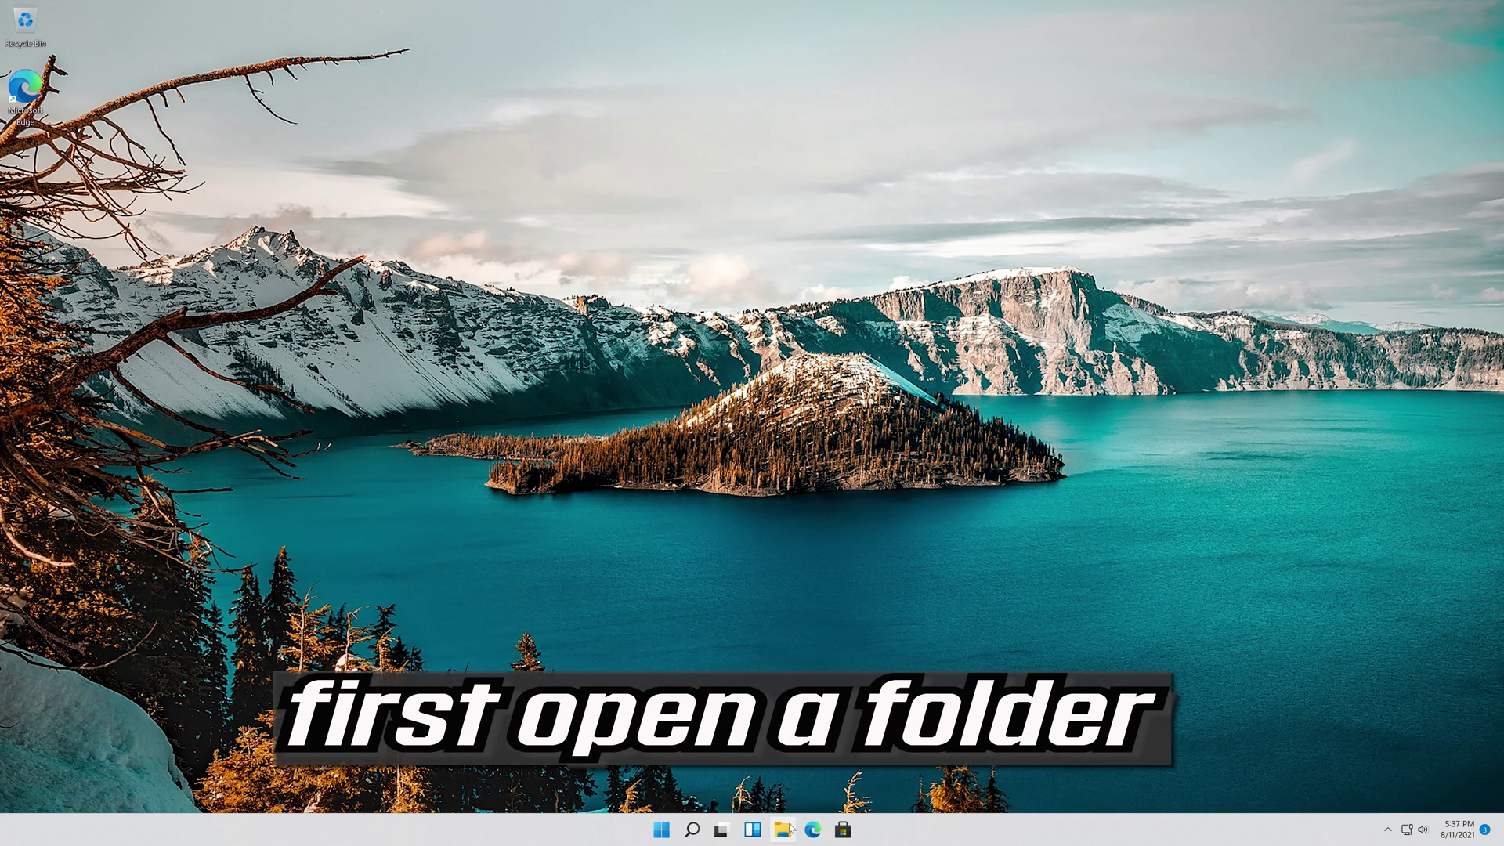
Open File Explorer to This PC and bring up the Samsung USB (E:) shortcut menu
left_click(783, 829)
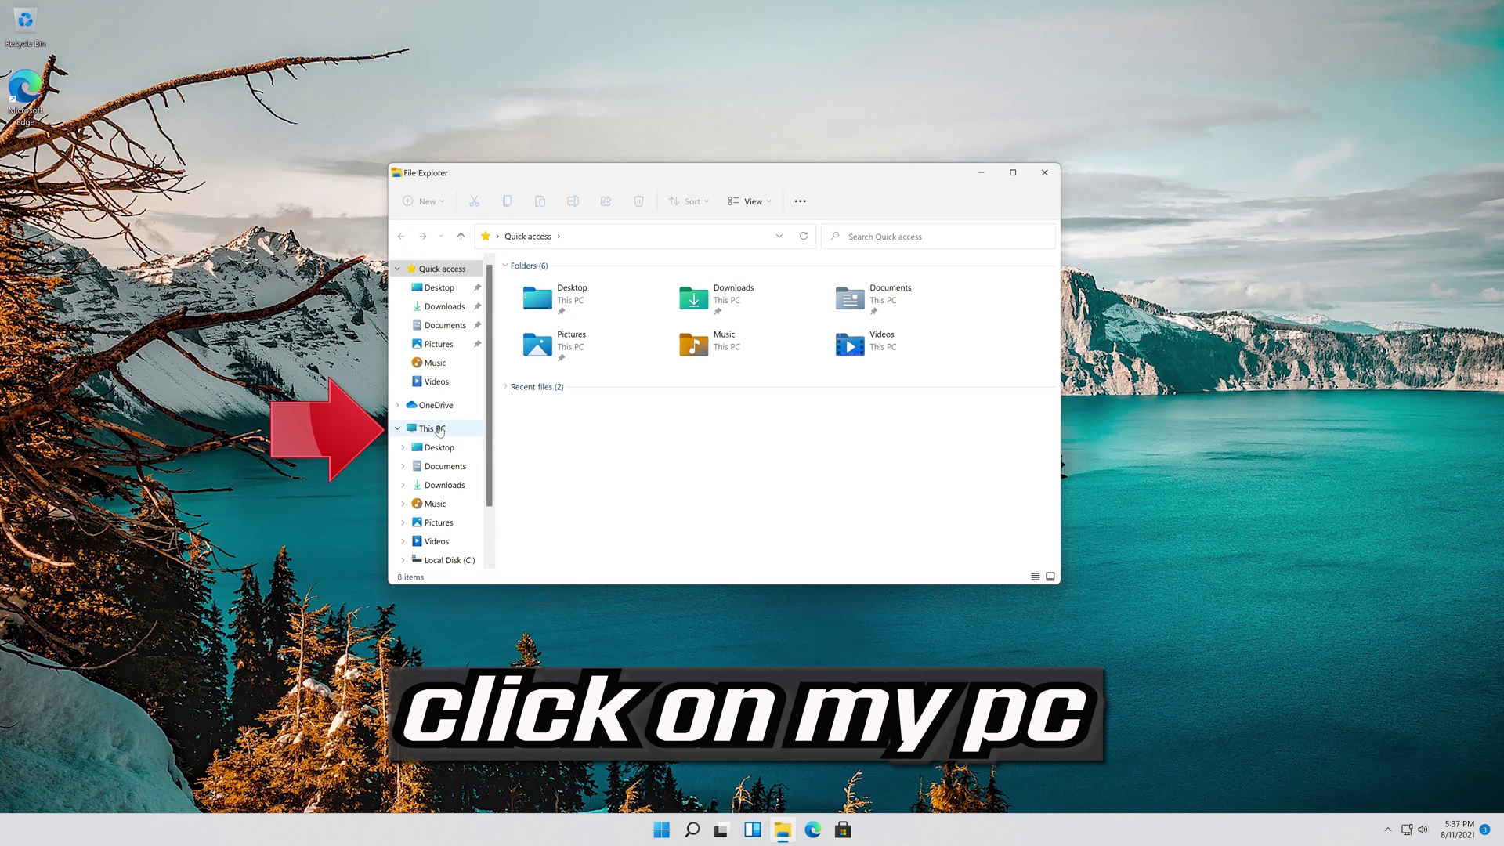
left_click(439, 431)
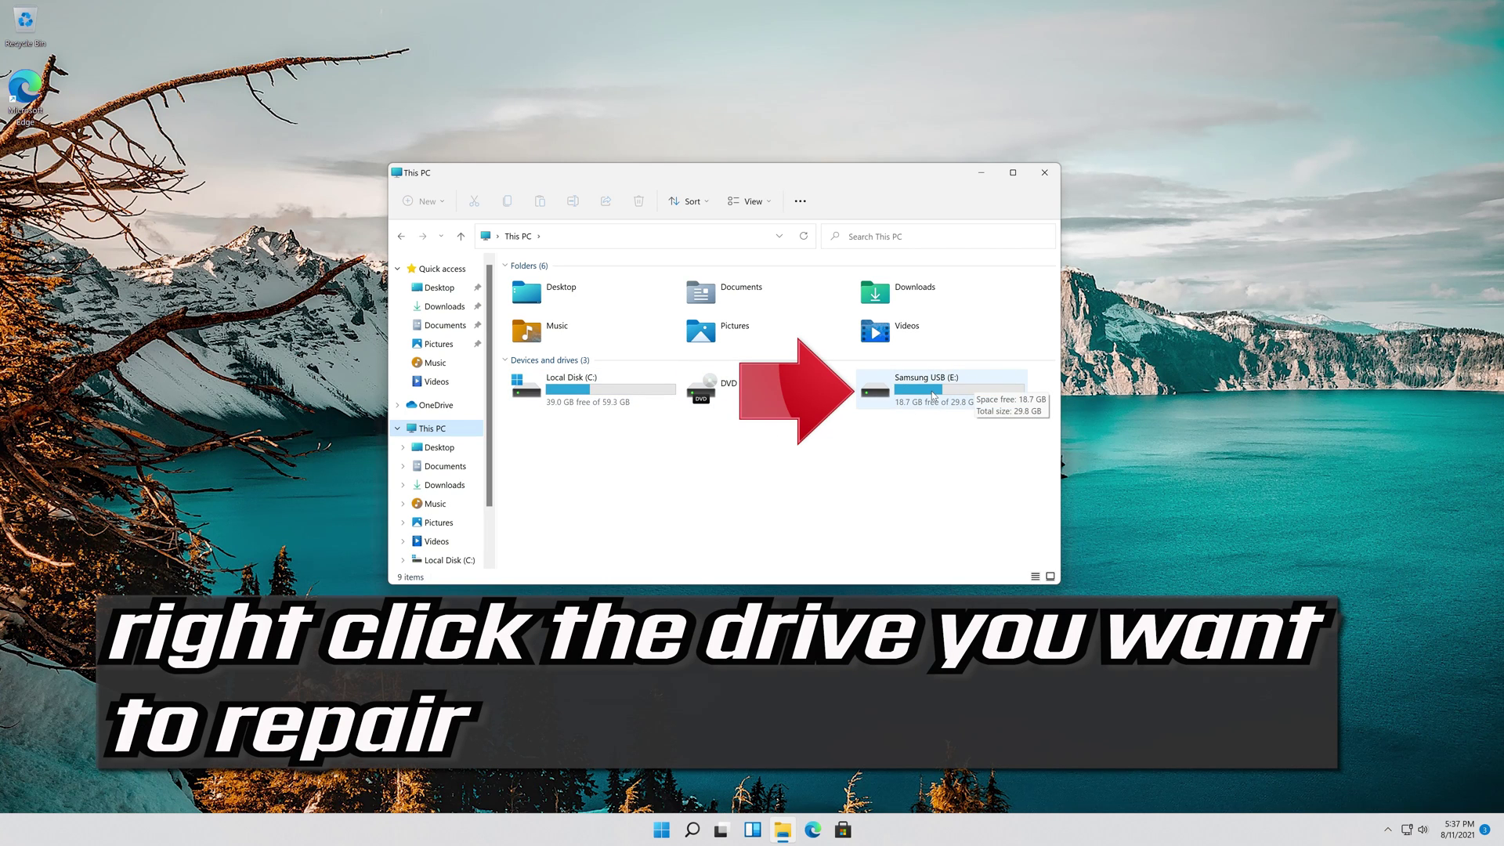
right_click(933, 394)
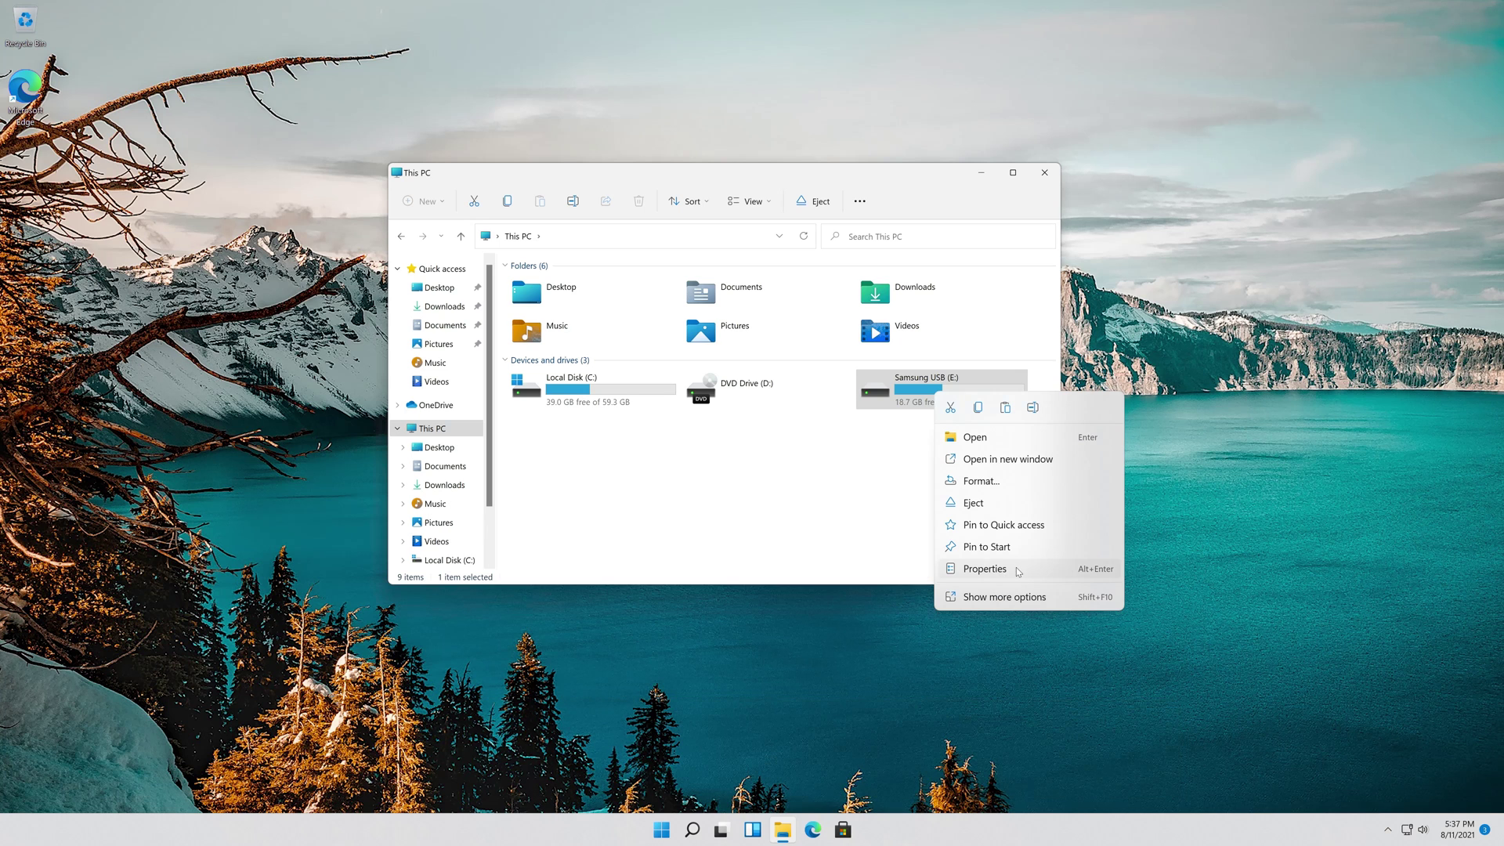
Run Check with Scan and repair drive on Samsung USB (E:) from its Properties Tools tab, then close the dialogs
left_click(984, 569)
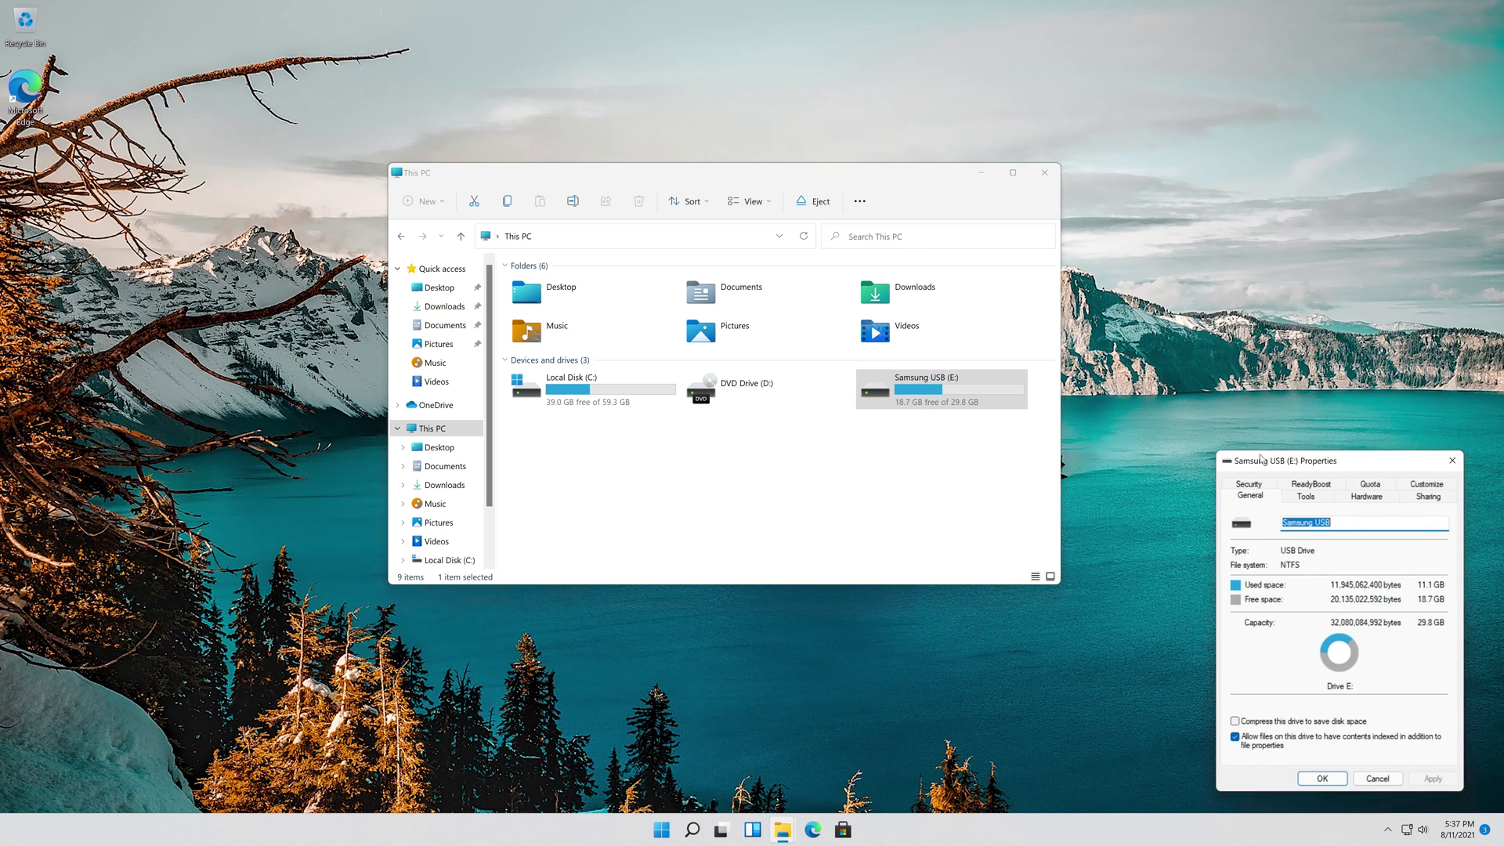
left_click_drag(1298, 477, 688, 217)
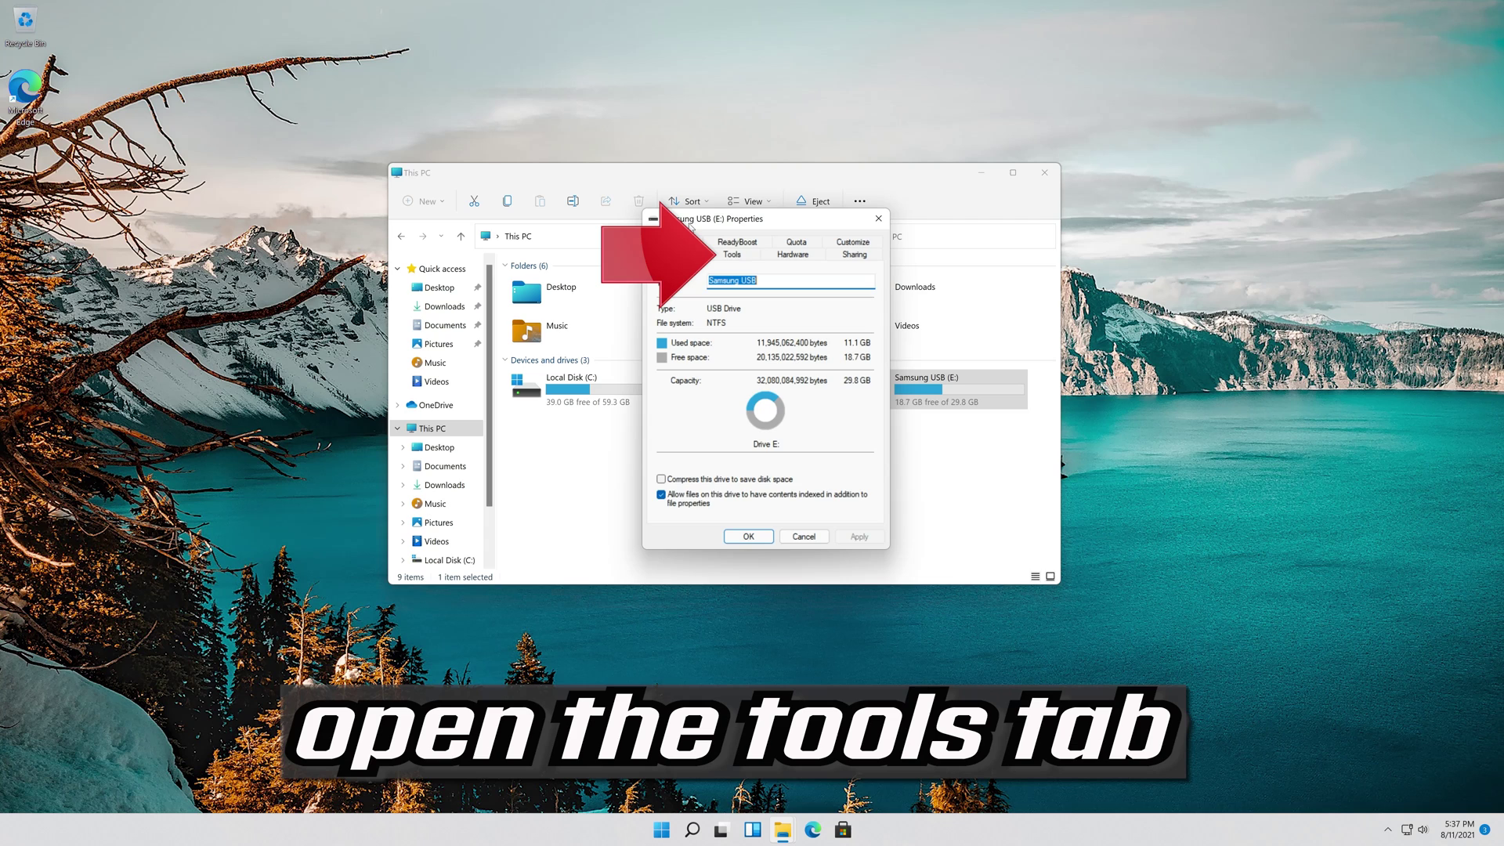
left_click(751, 255)
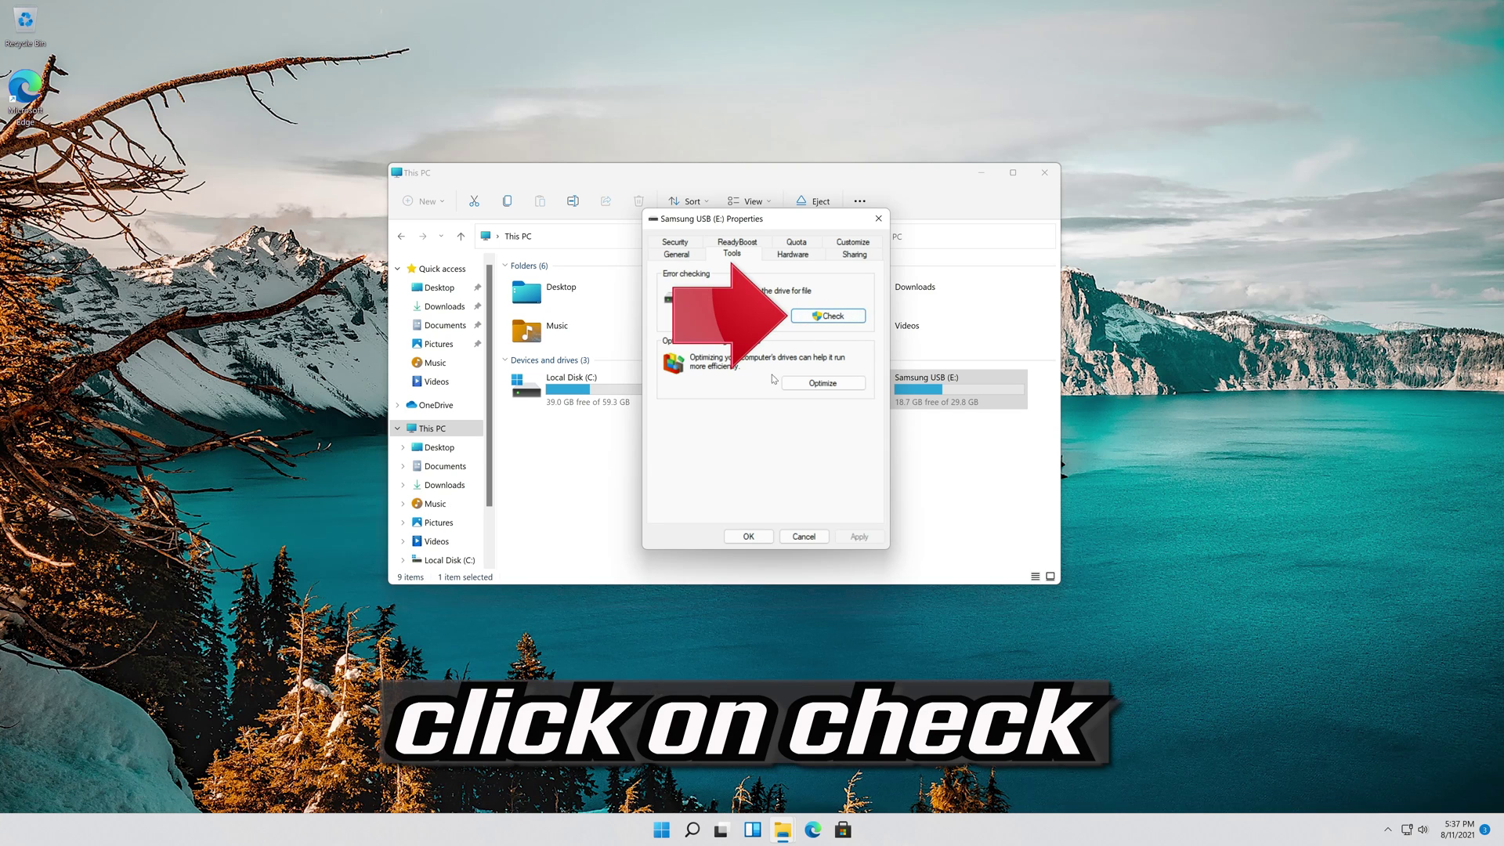
left_click(830, 317)
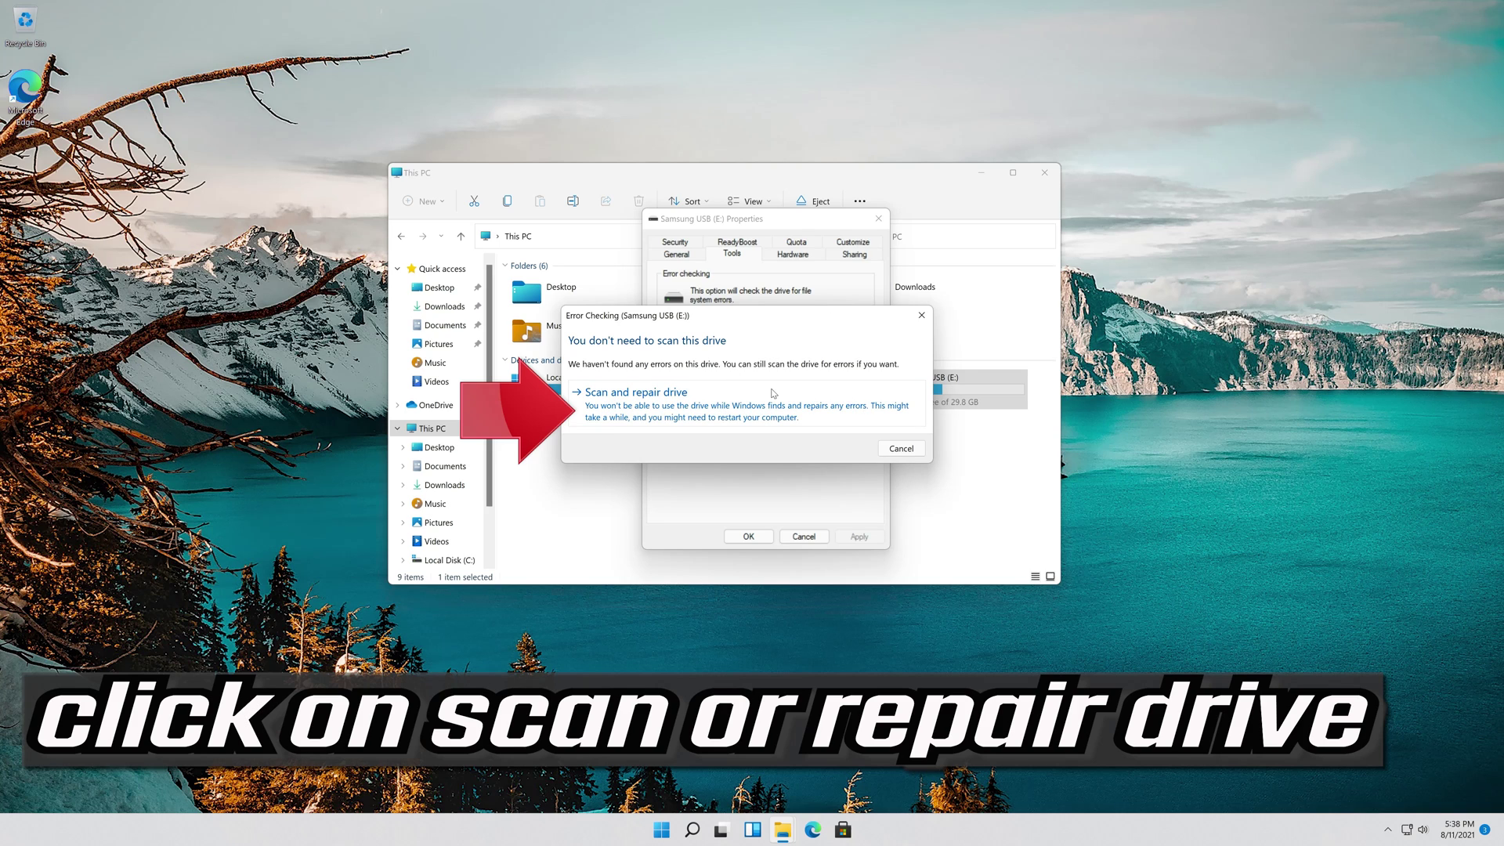
left_click(765, 398)
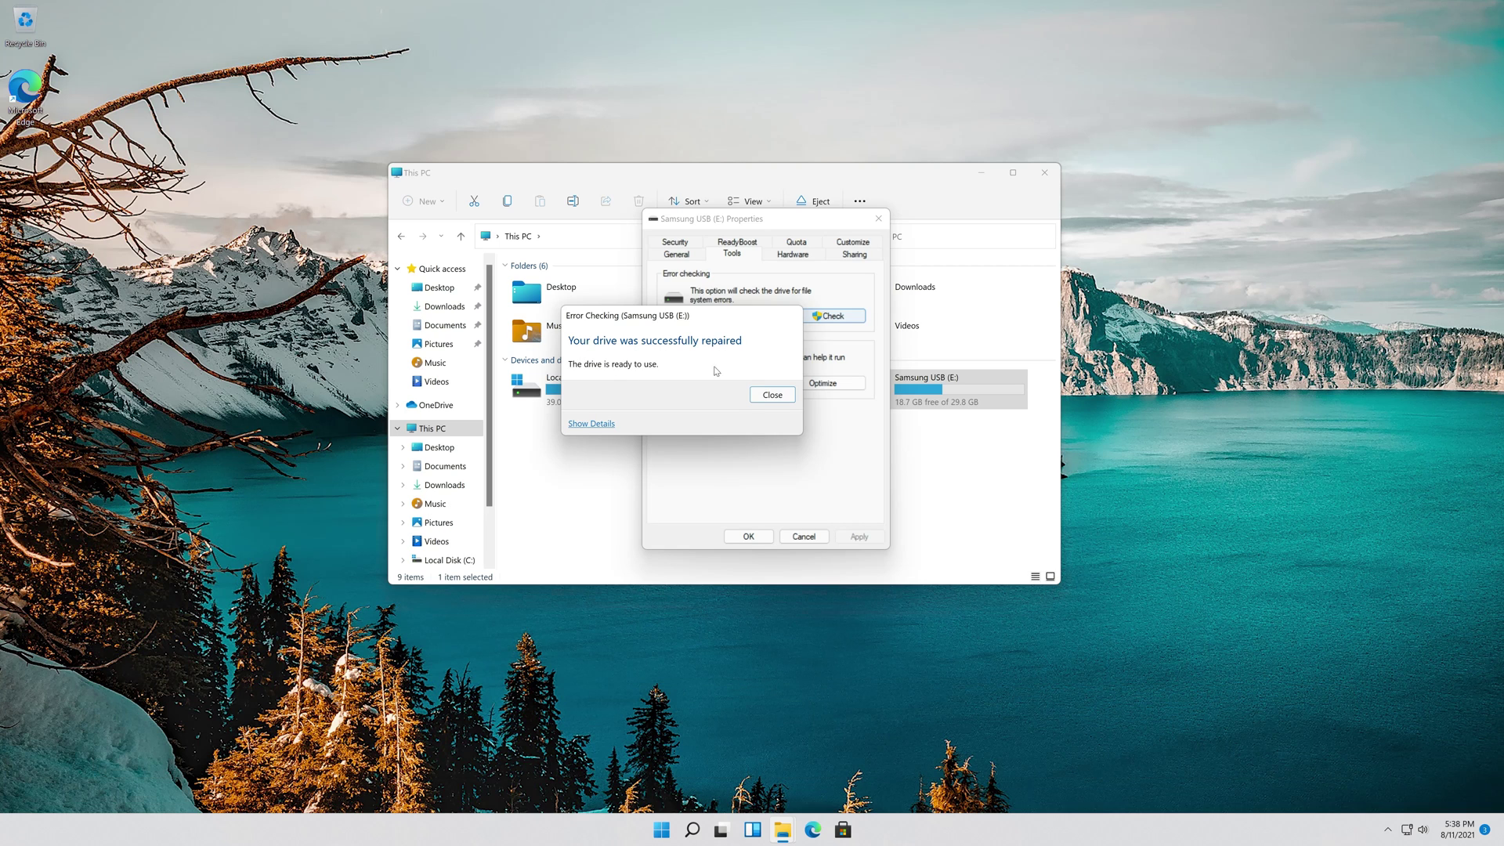
left_click(772, 394)
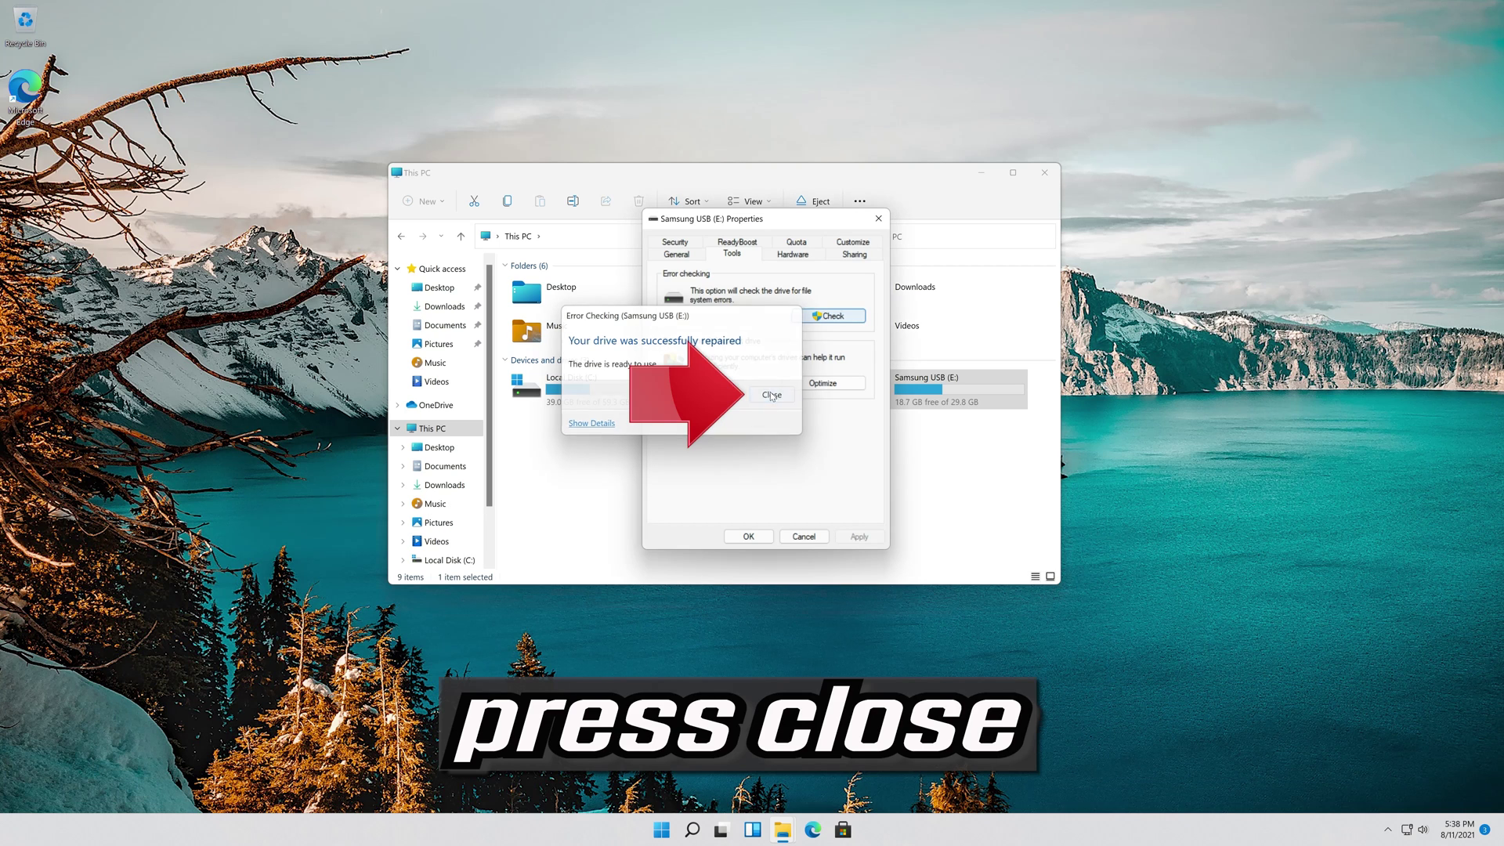
left_click(757, 544)
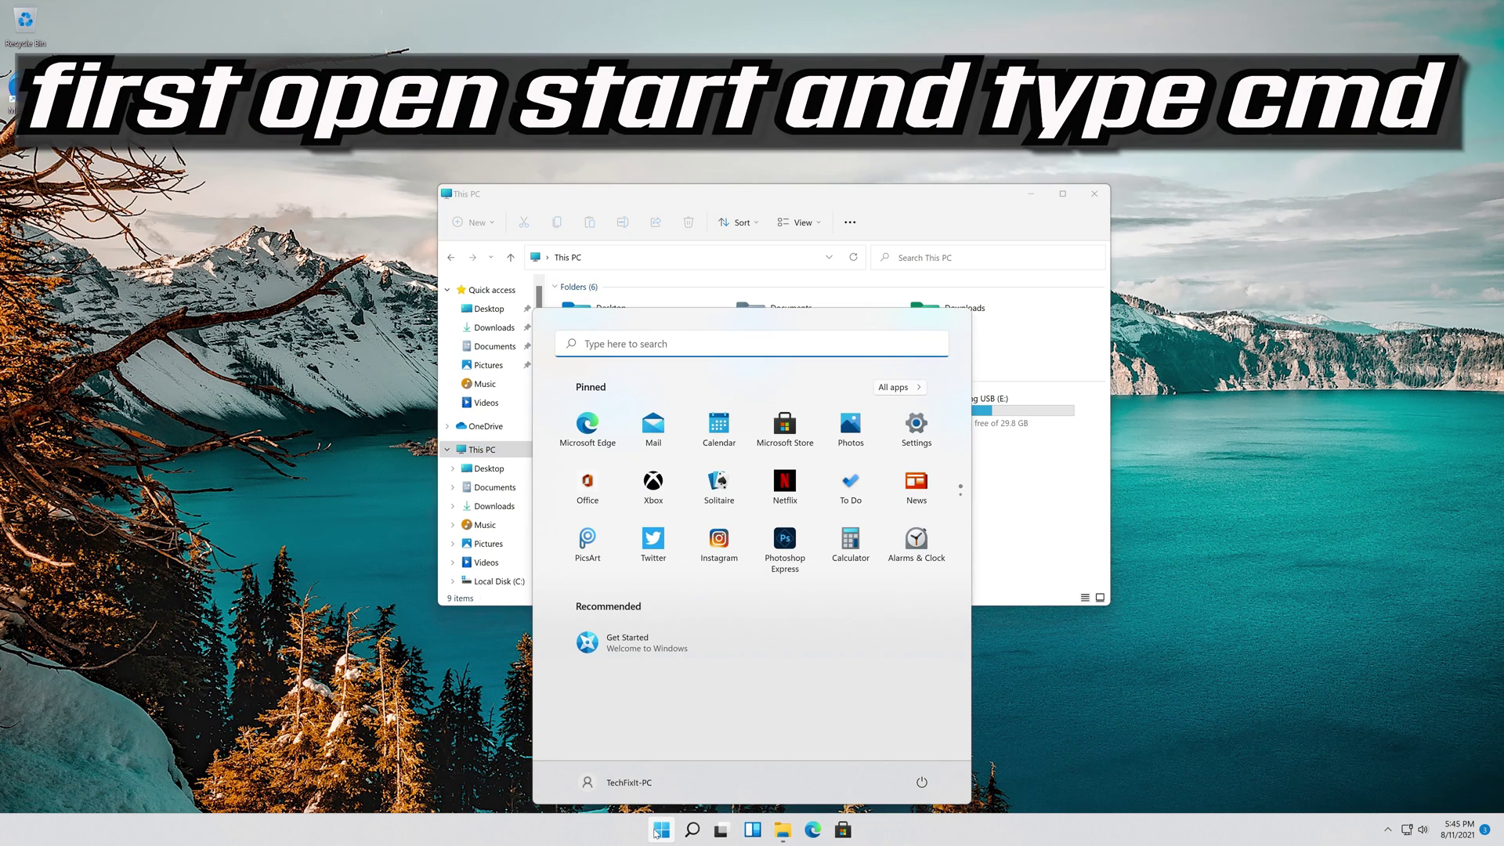
Search cmd and run Command Prompt as administrator, approving the UAC prompt
type("cmd")
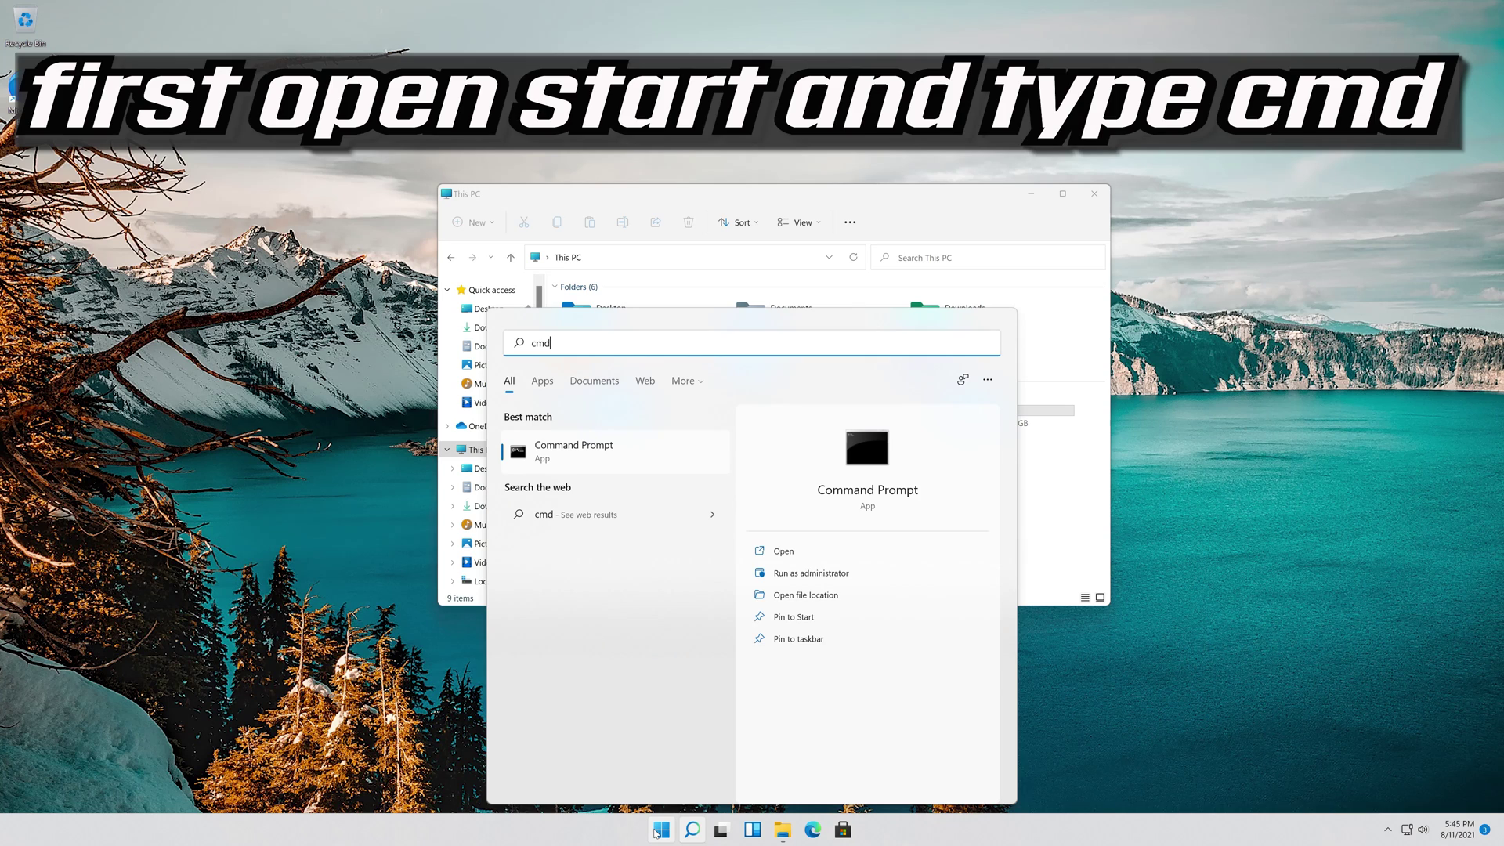
right_click(585, 463)
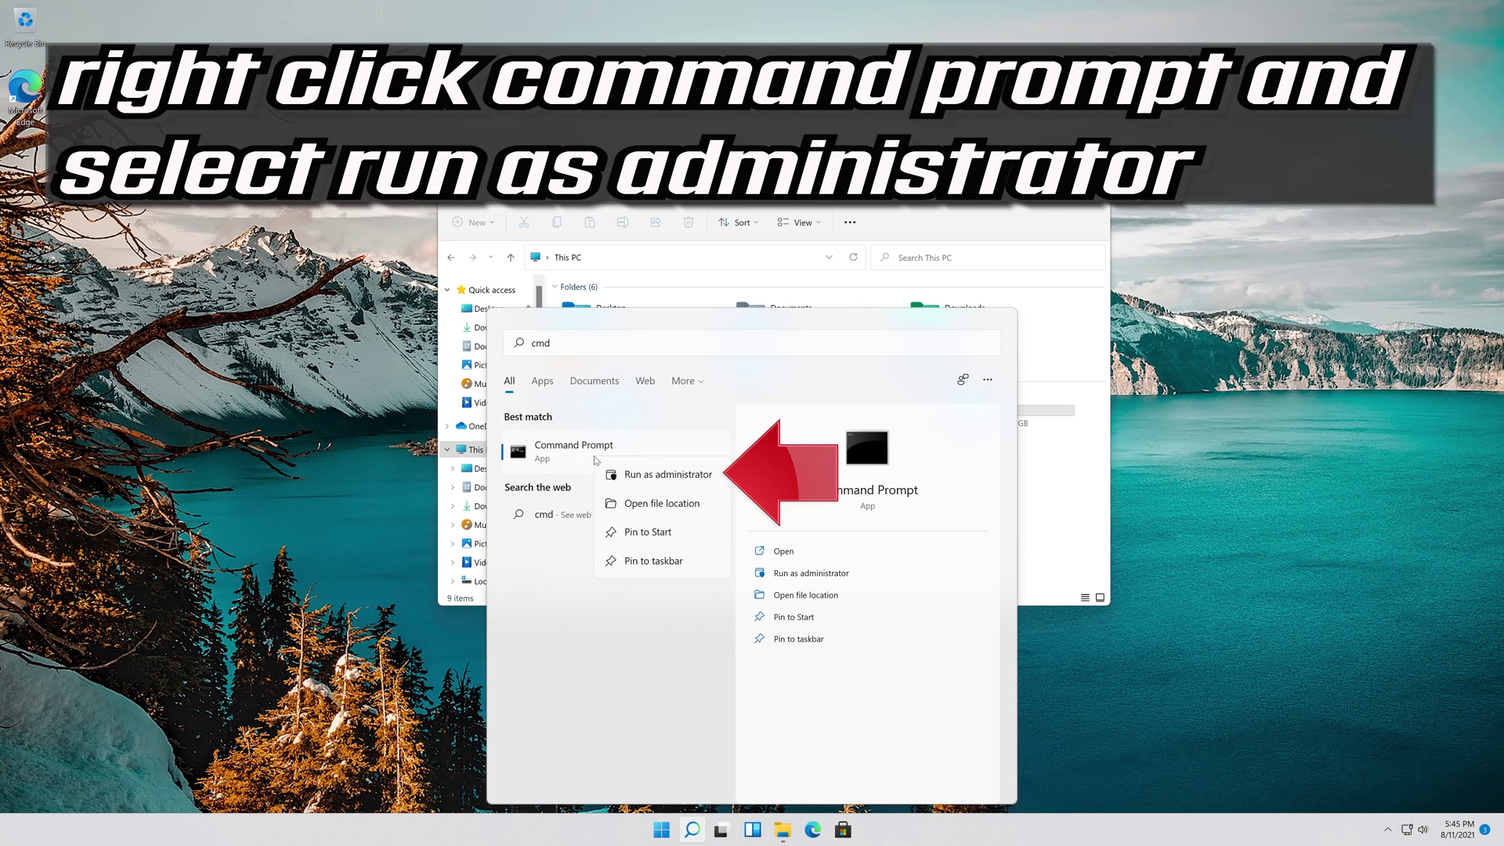
left_click(674, 482)
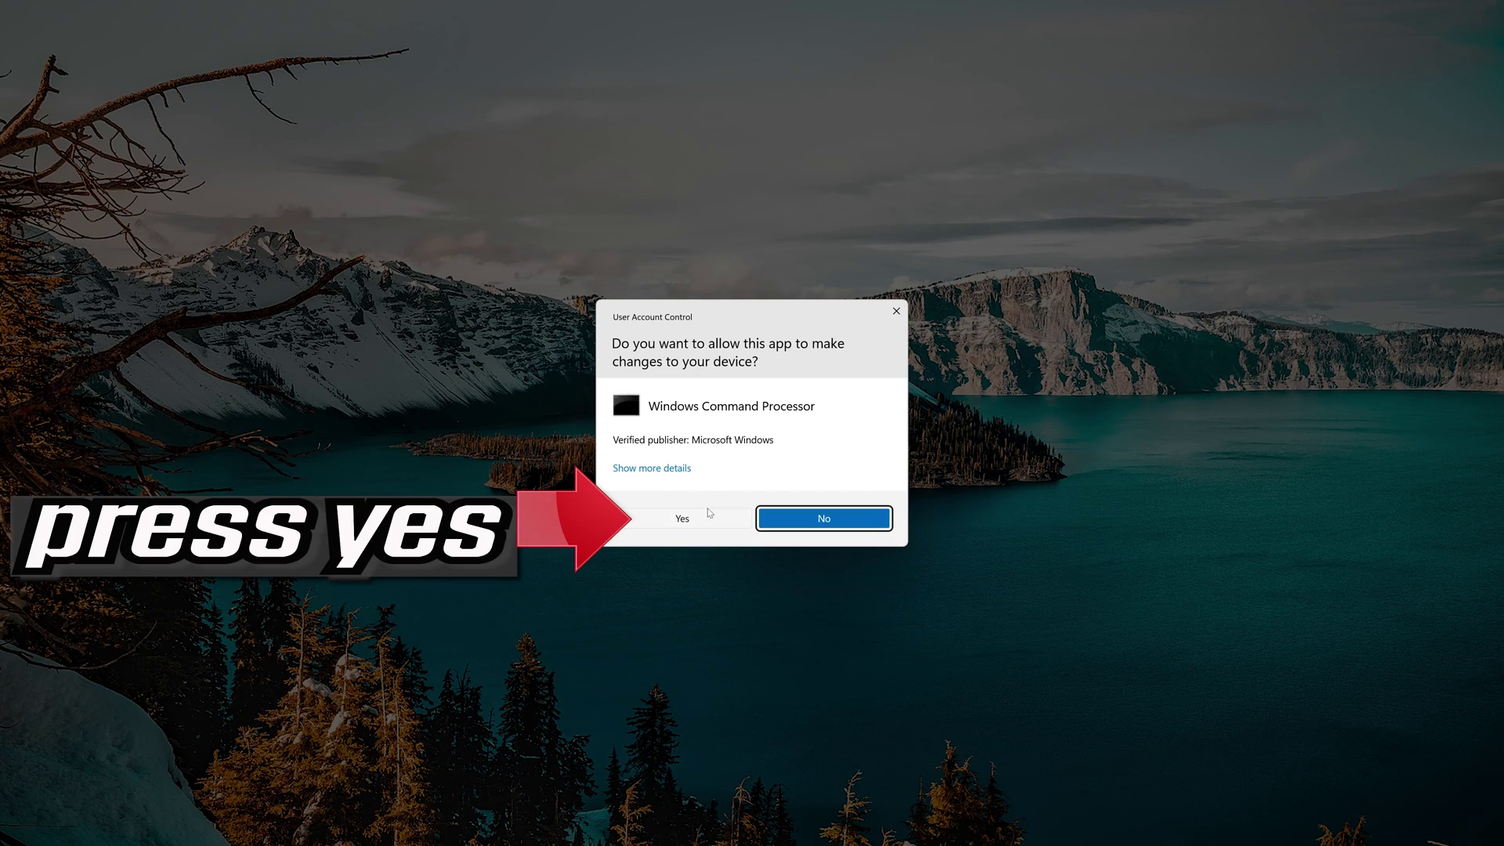
left_click(684, 520)
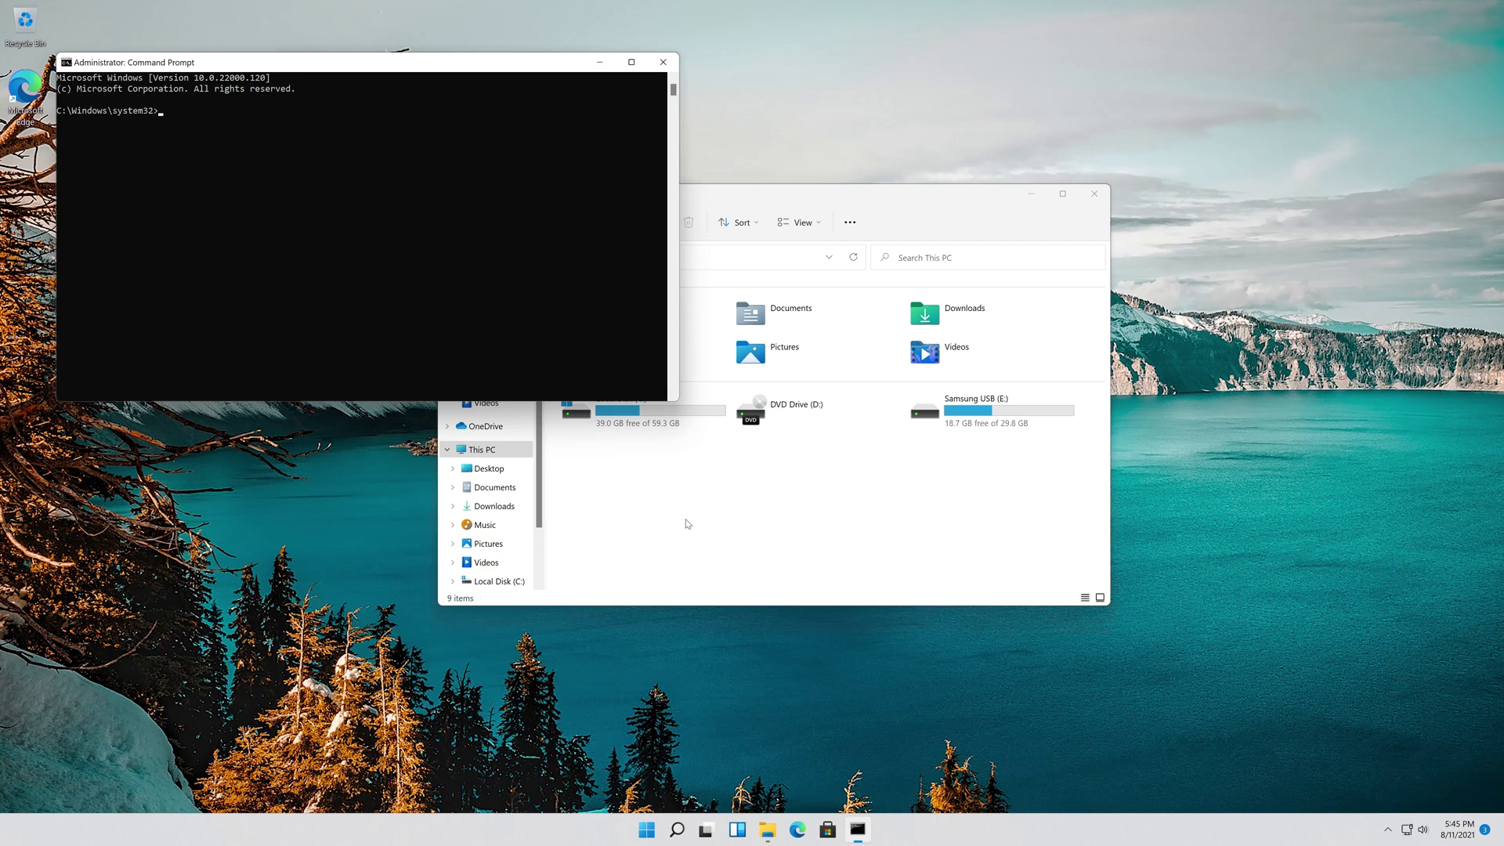
Run chkdsk e: /f /r on the USB drive, which reports no problems, then exit Command Prompt
left_click_drag(414, 69, 606, 268)
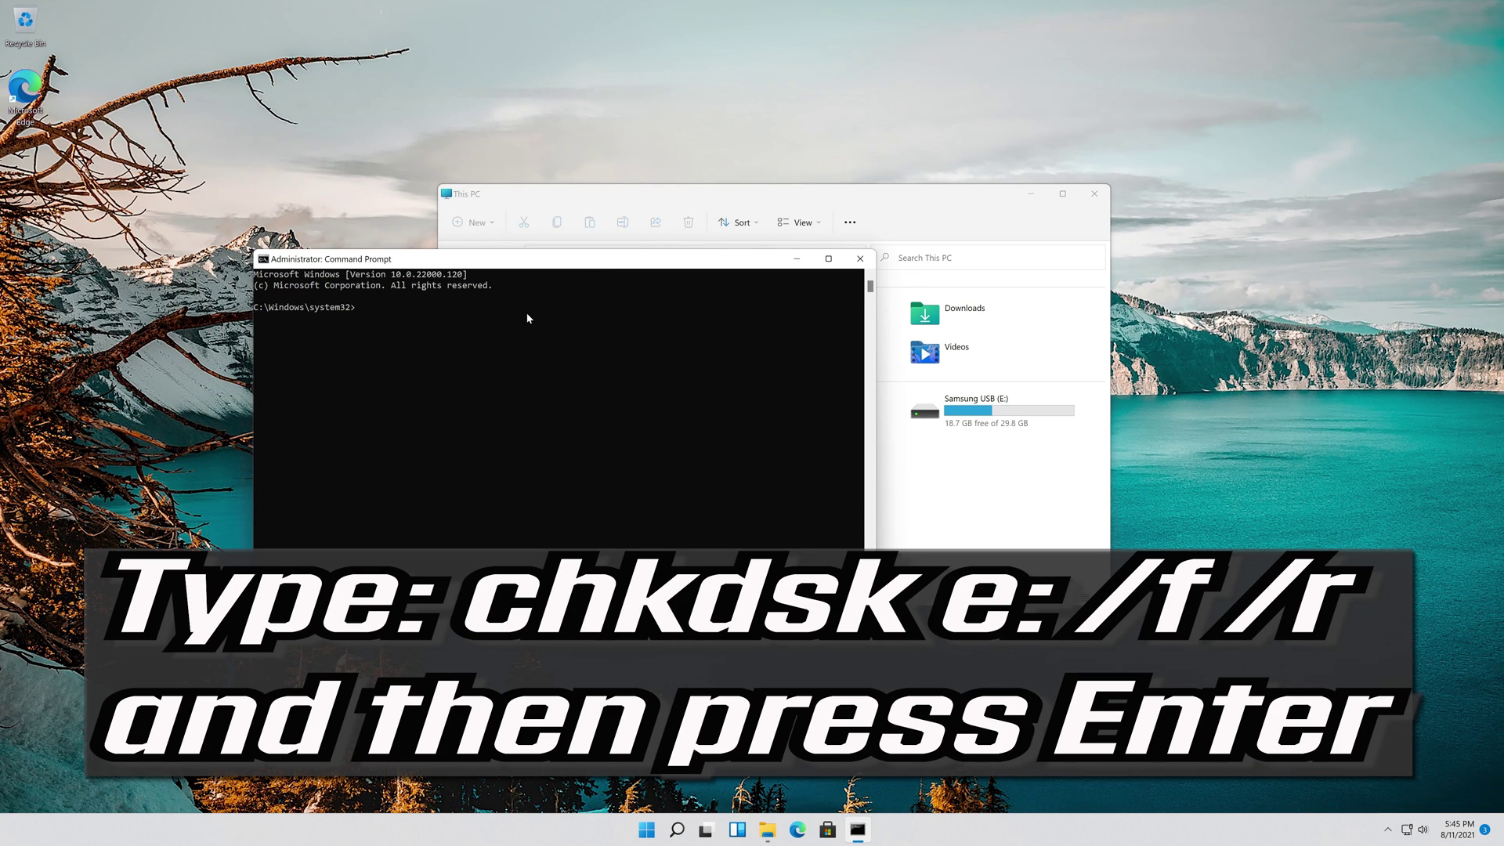
type("chkdsk e: /f /r")
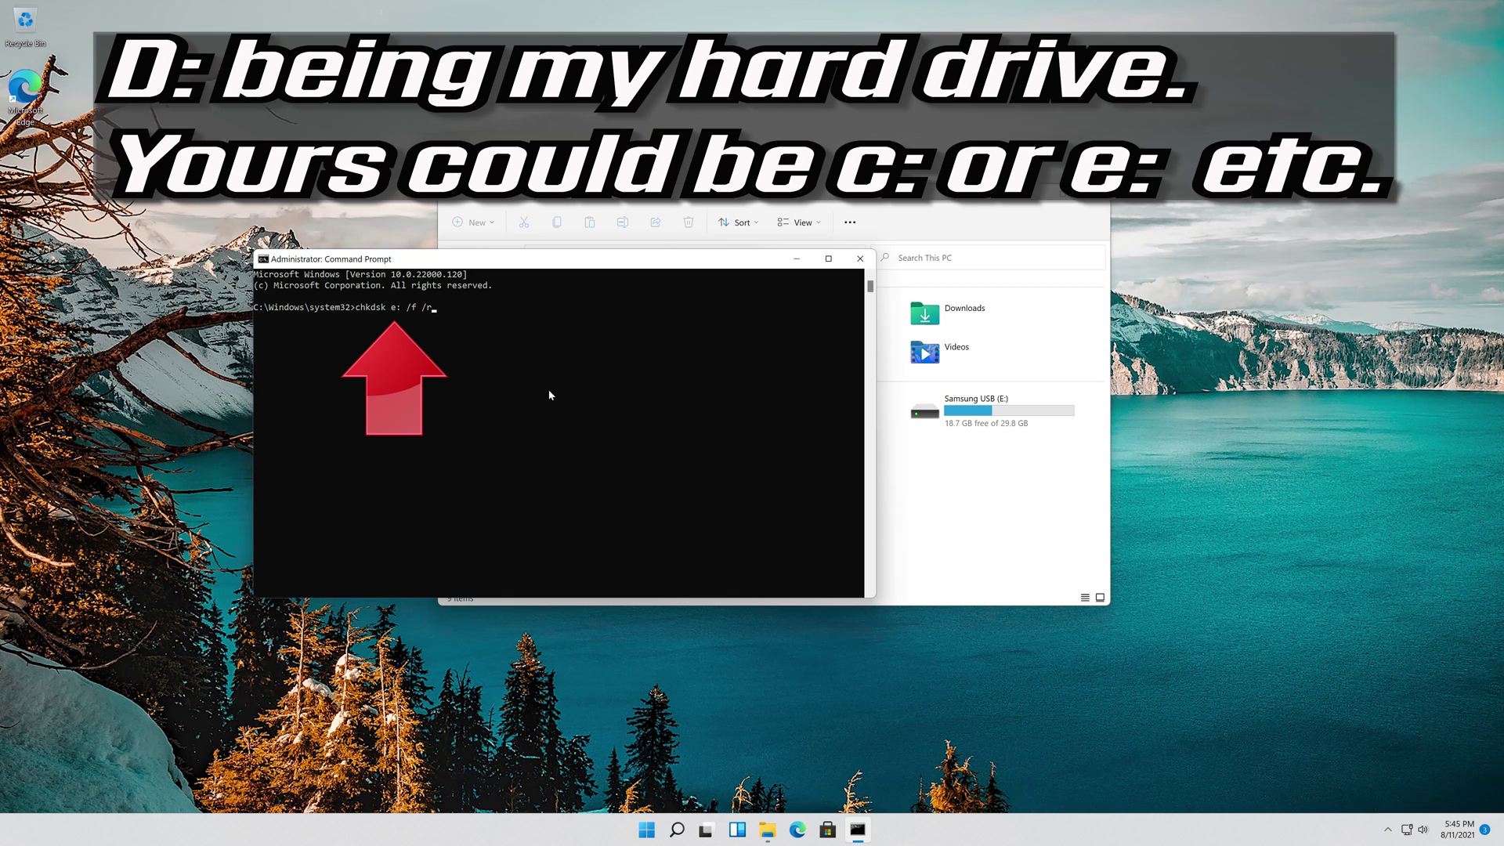
key("Return")
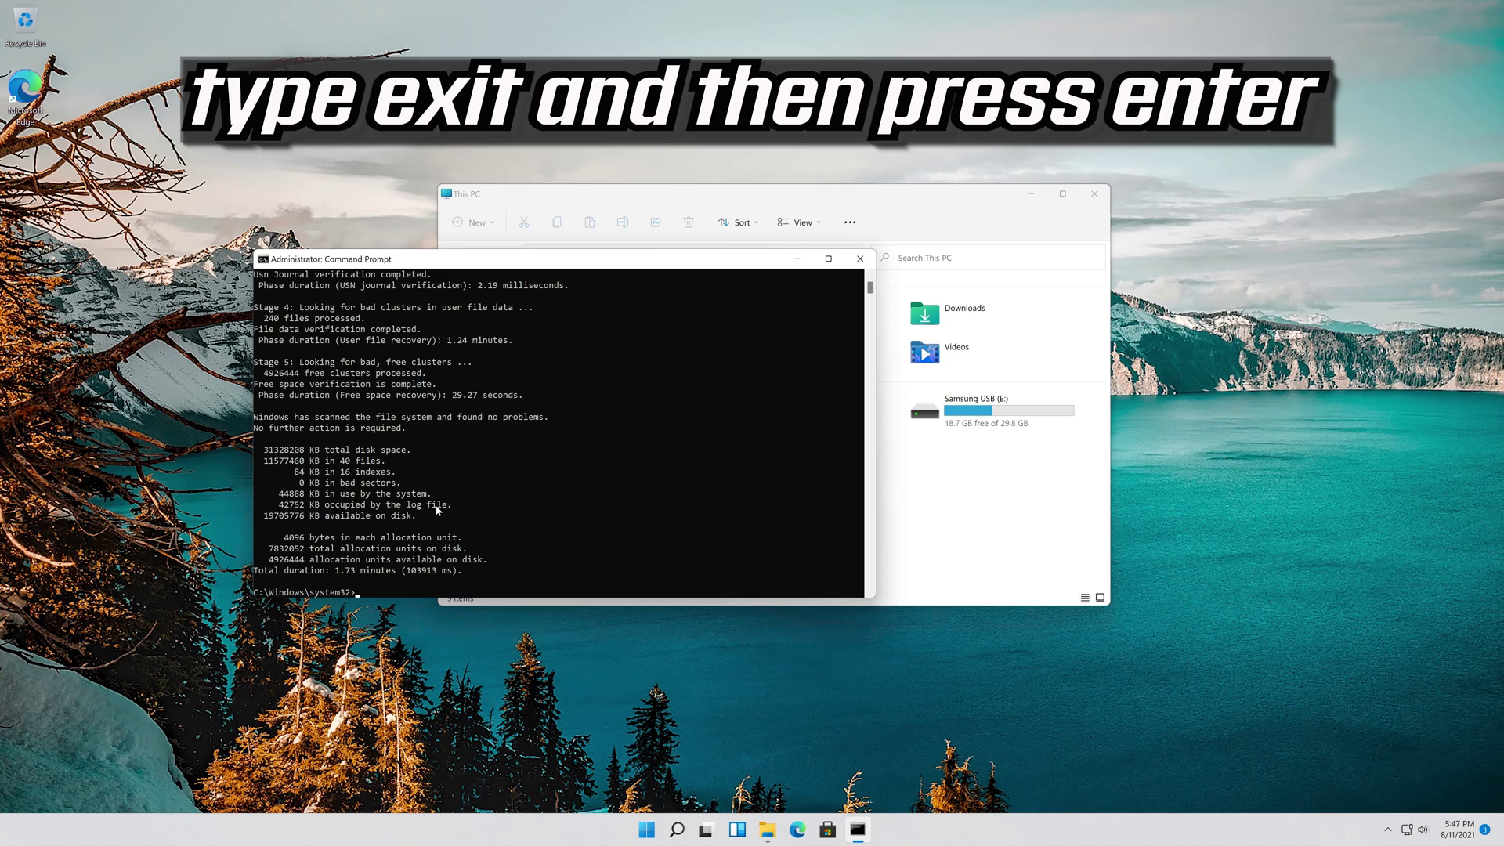
type("exit")
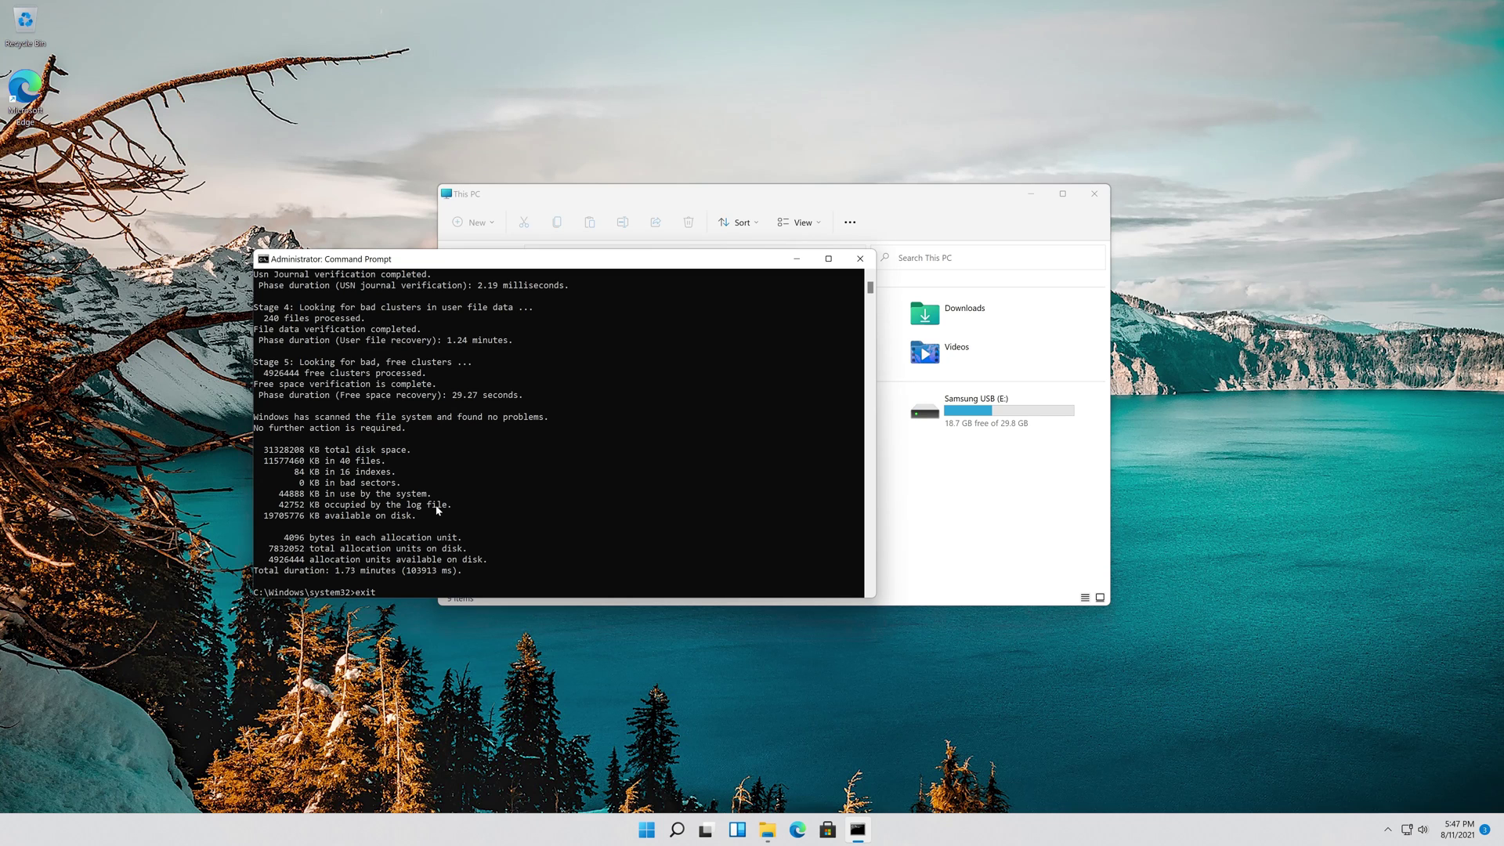
key("Return")
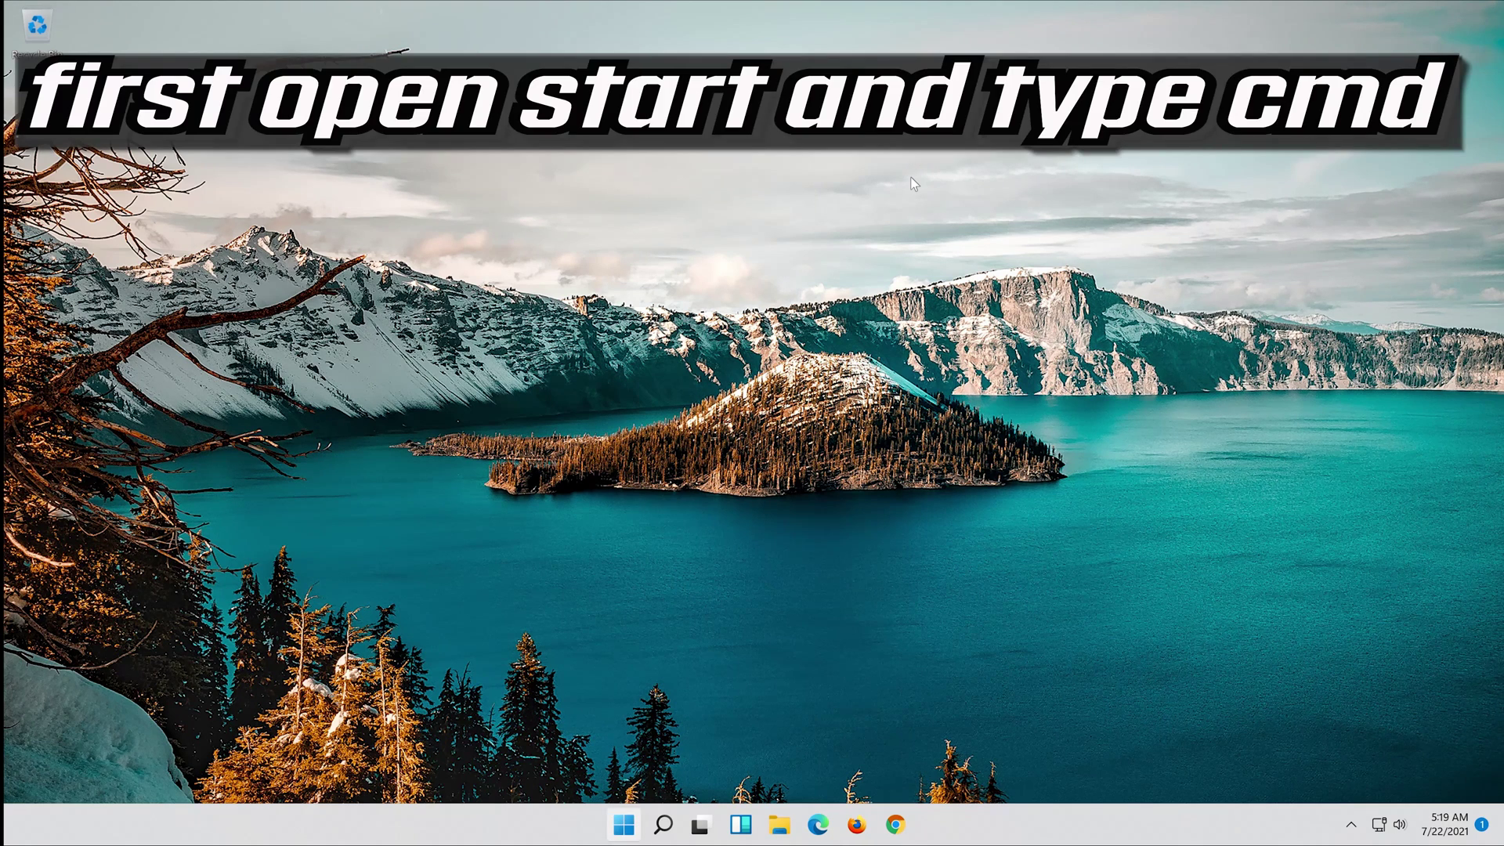
Search cmd from Start and launch Command Prompt as administrator, accepting the UAC prompt
key("super")
type("cmd")
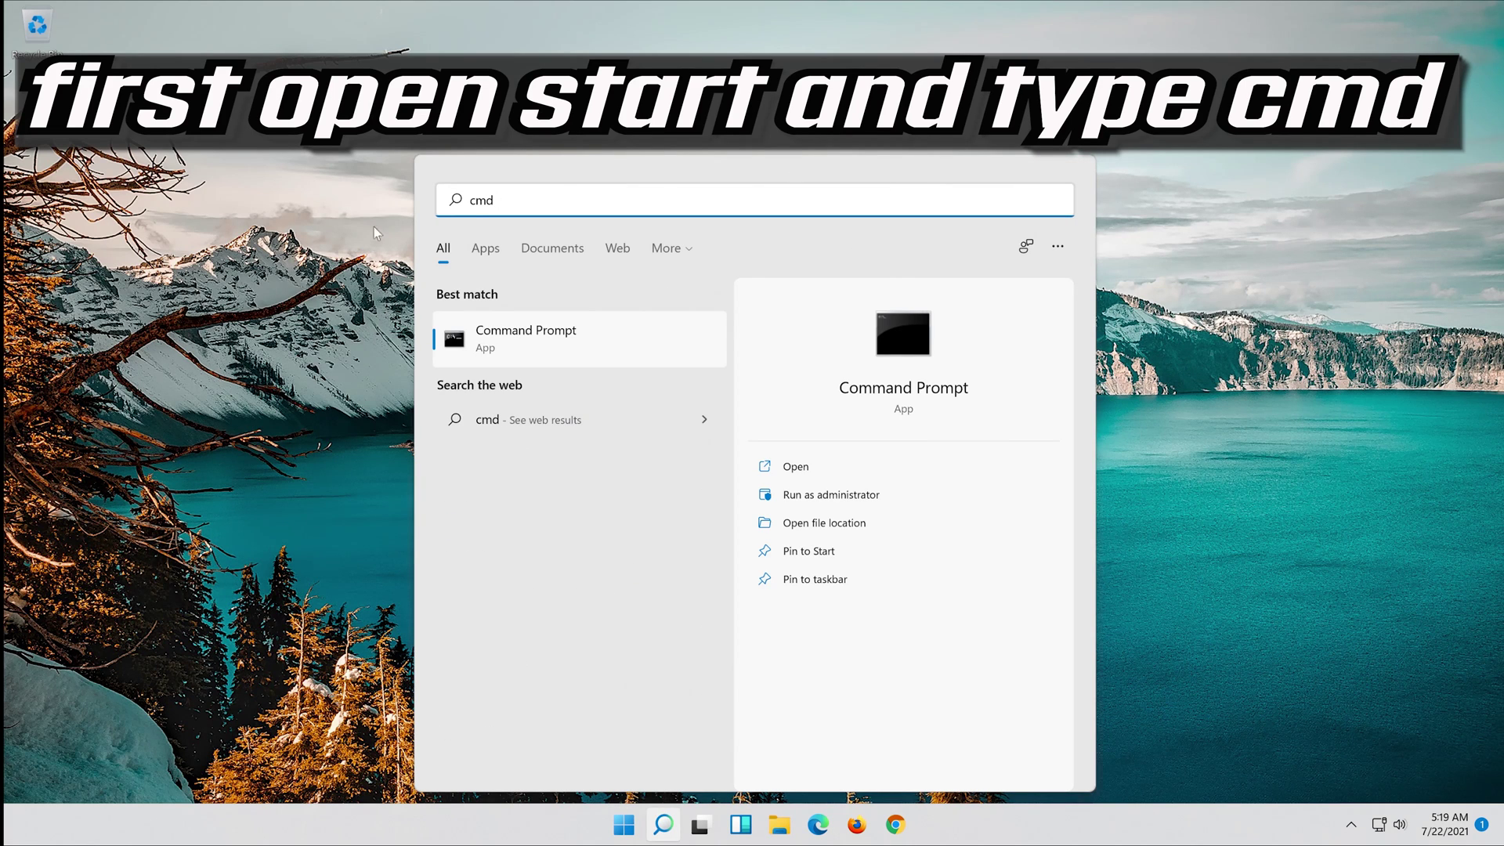
right_click(508, 336)
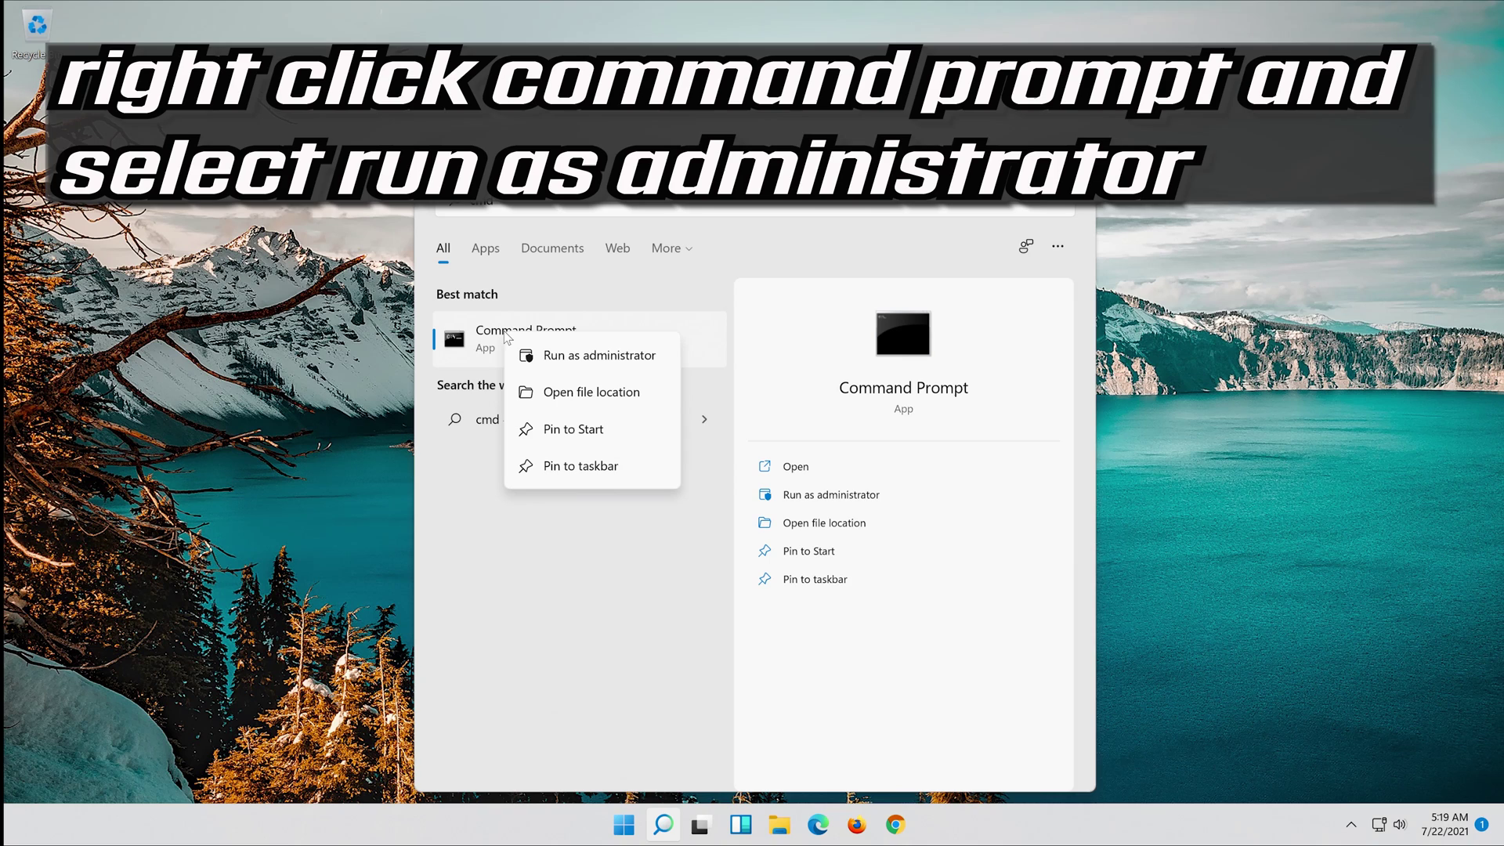
left_click(611, 356)
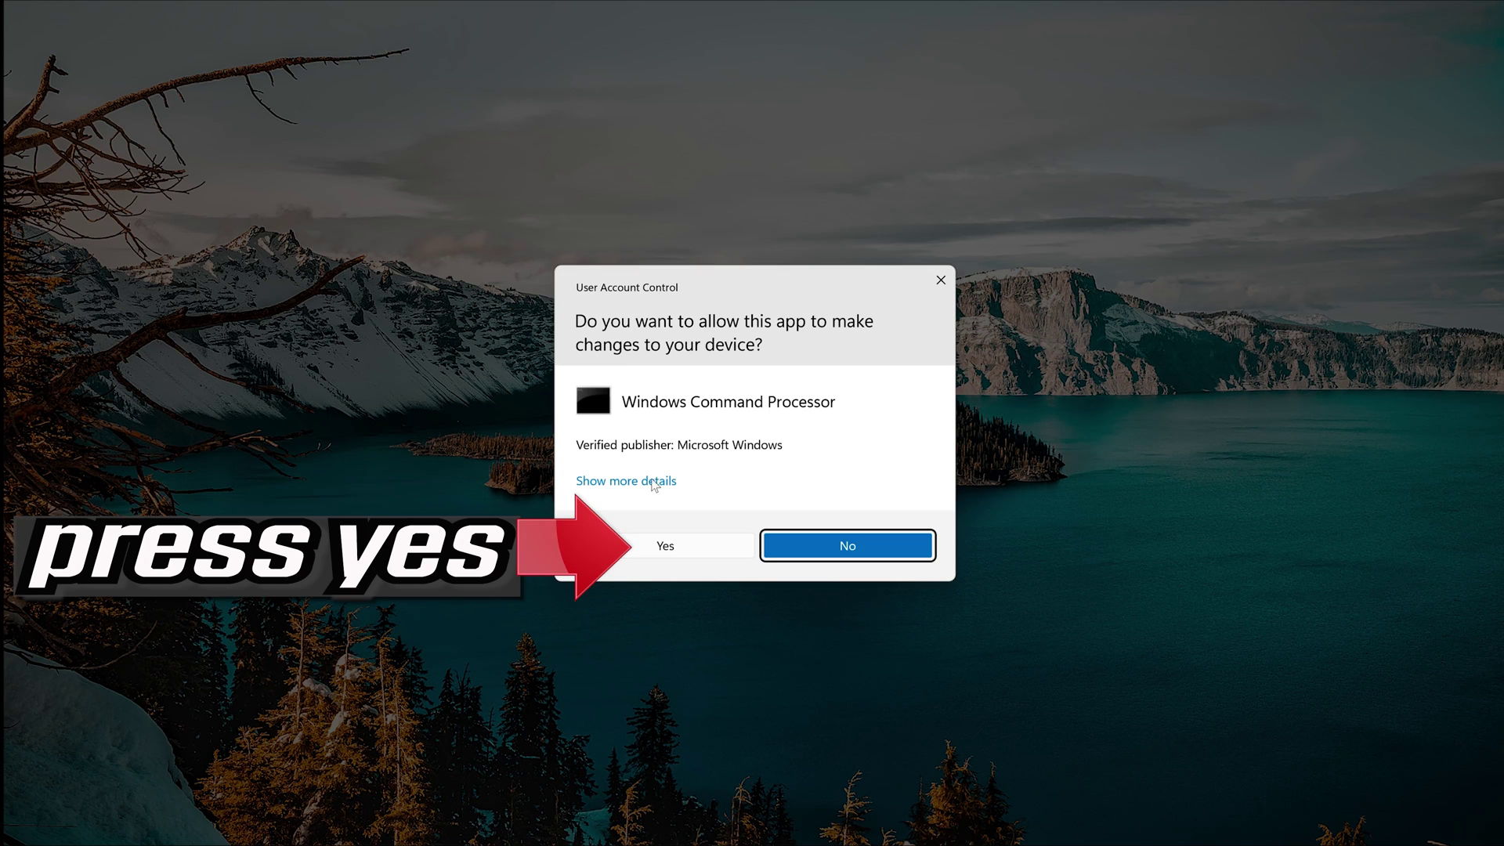
left_click(653, 547)
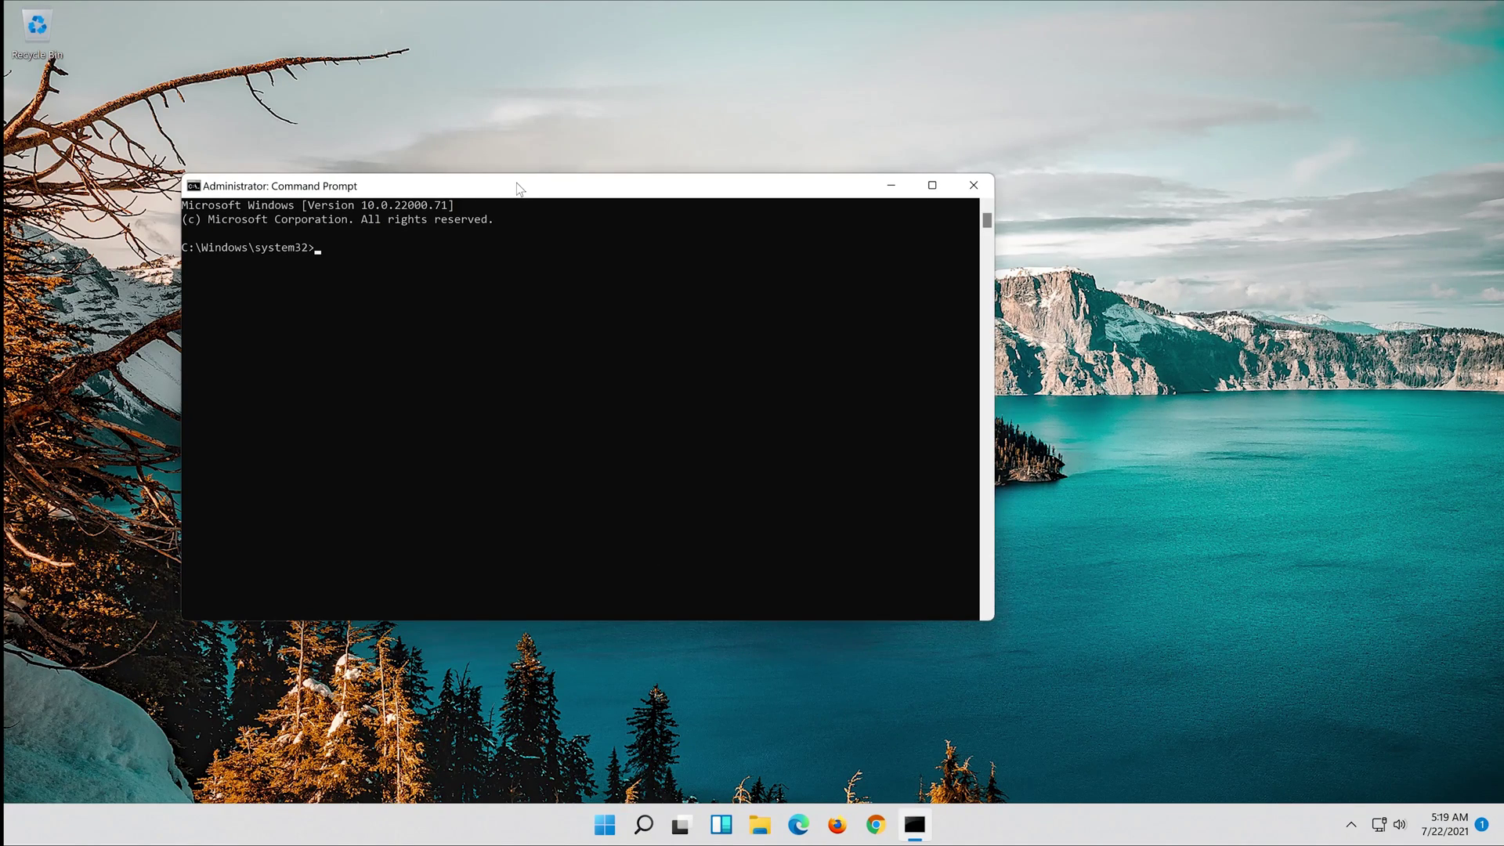
Run sfc /scannow to 100% with no integrity violations found, then type exit
left_click_drag(519, 190, 748, 192)
type("s")
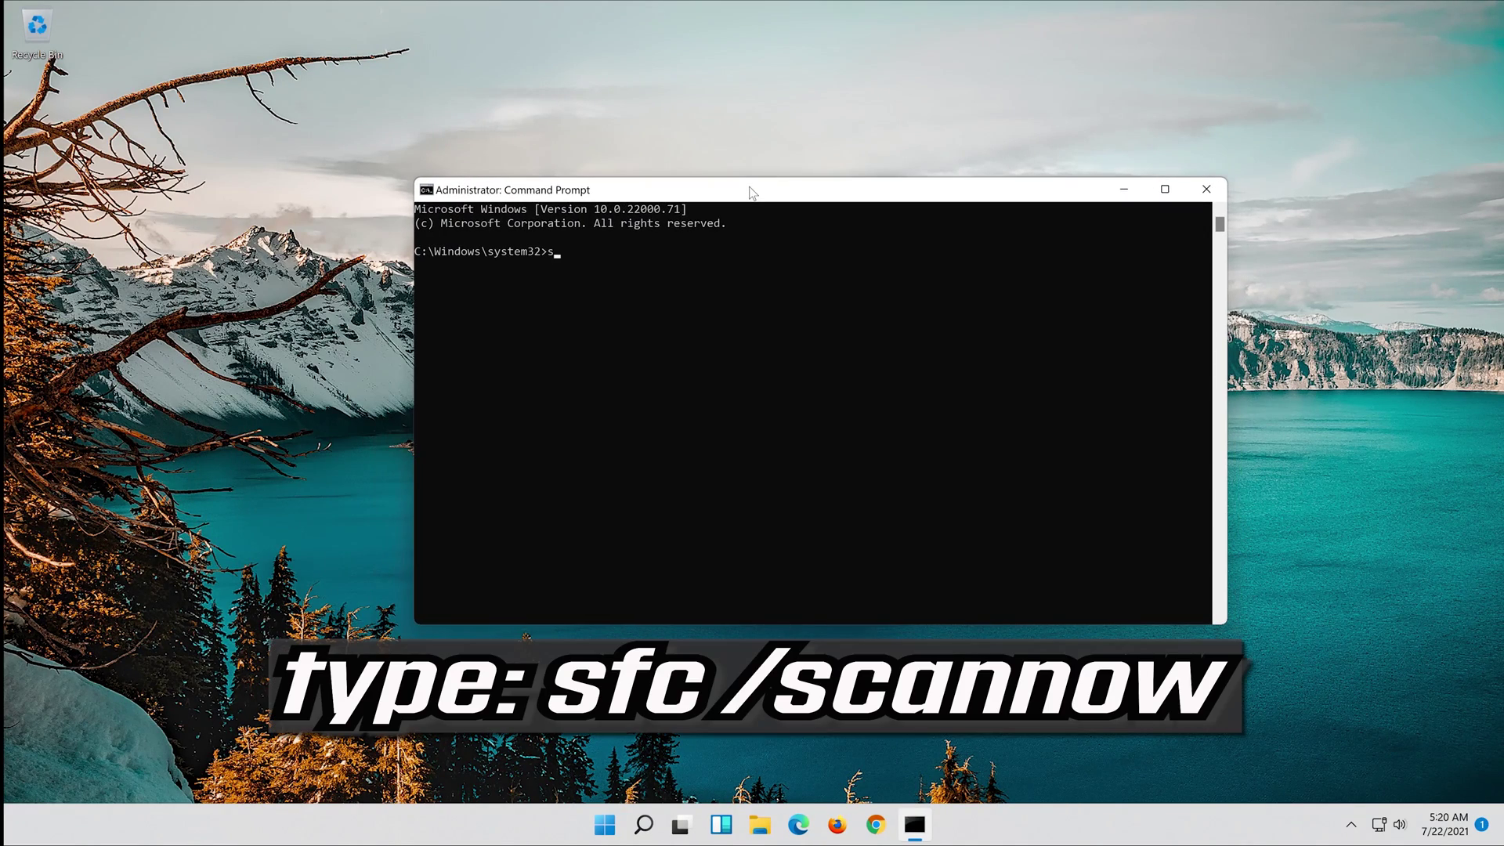
type("fc /scannow")
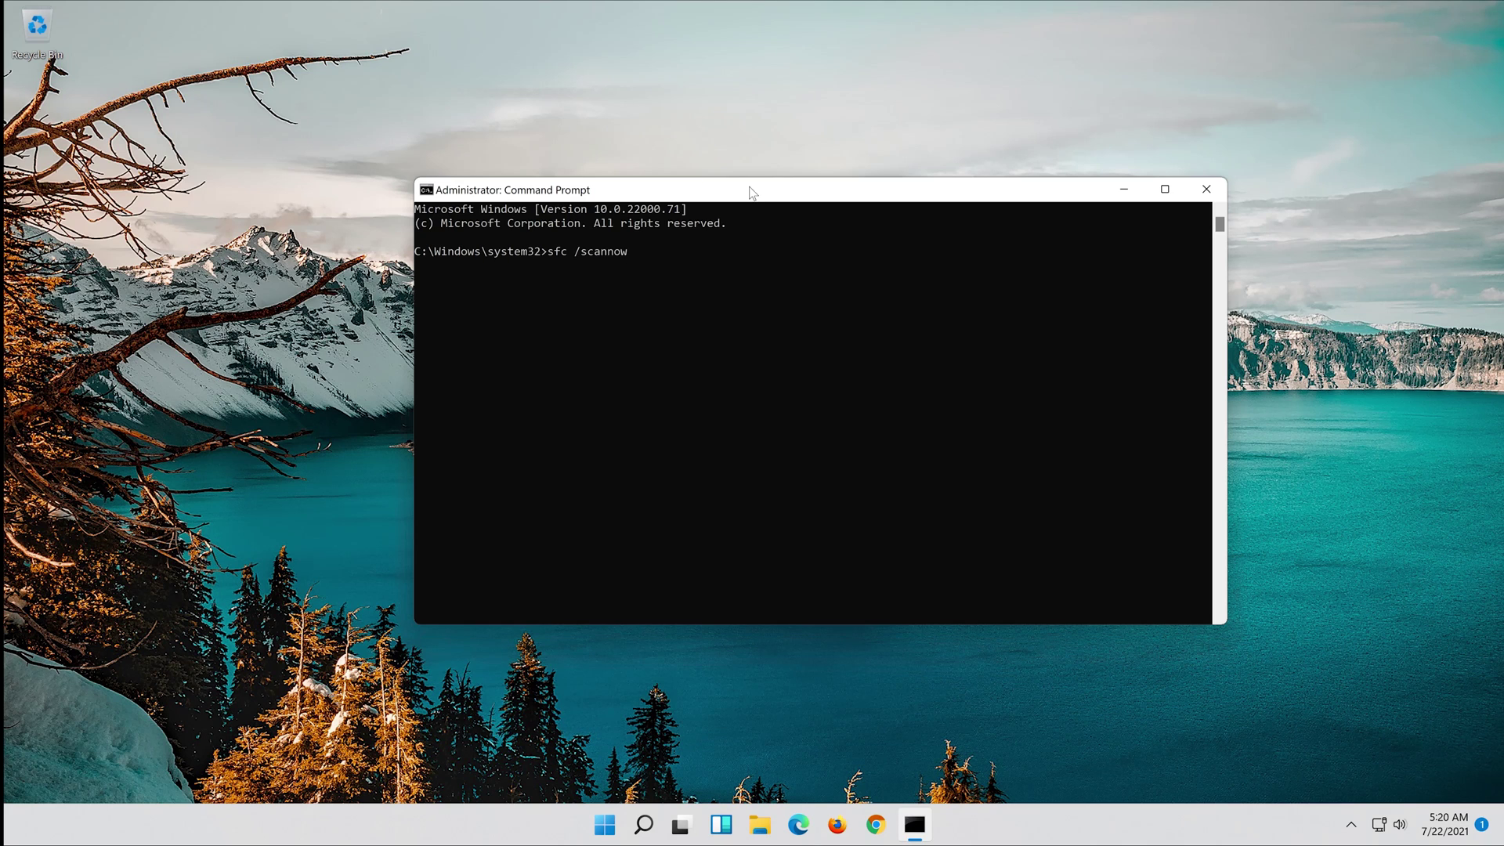
key("Return")
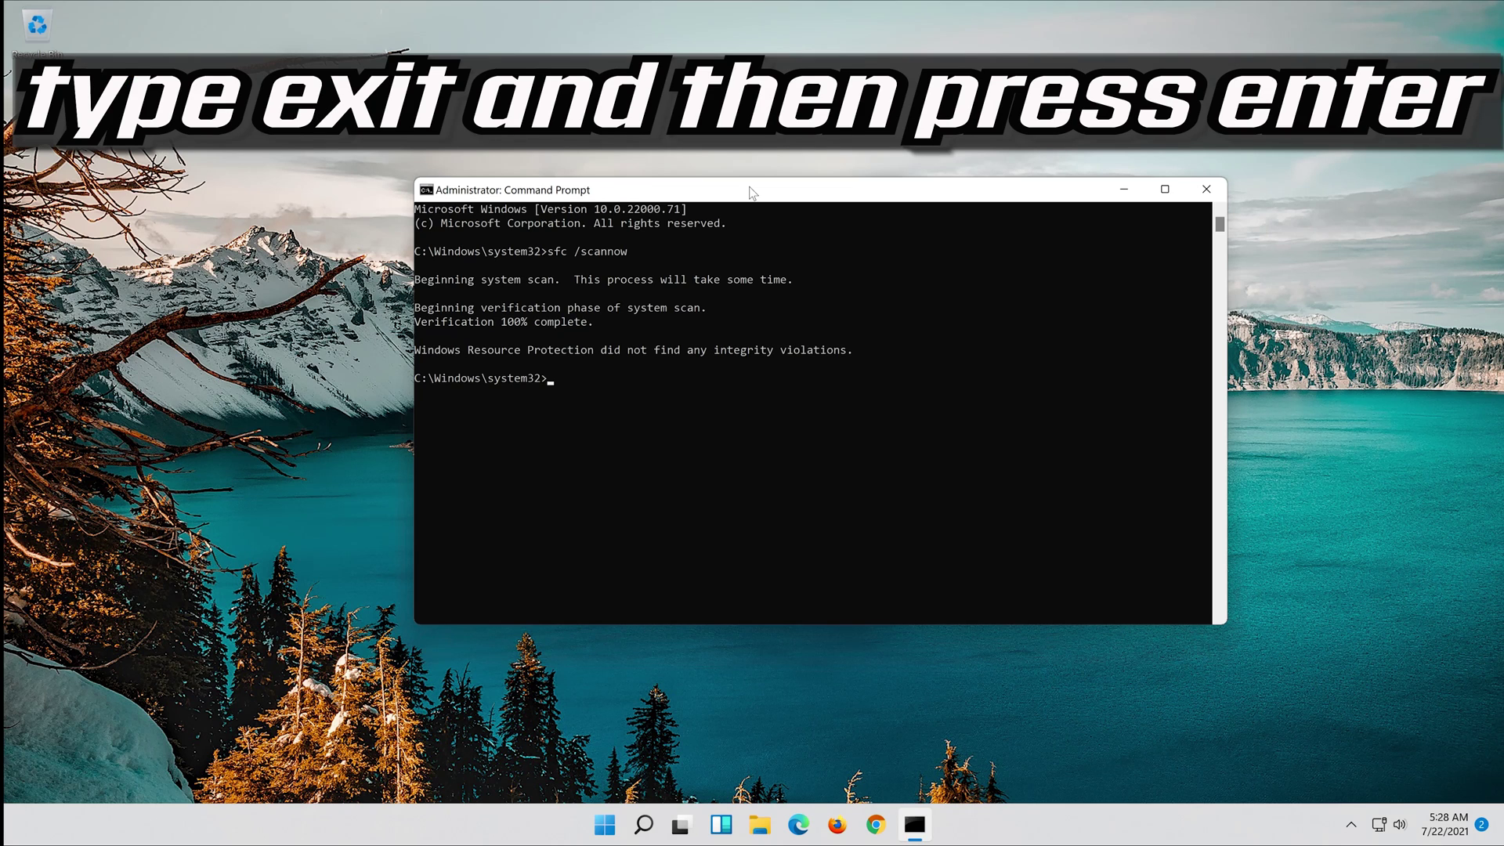
type("exit")
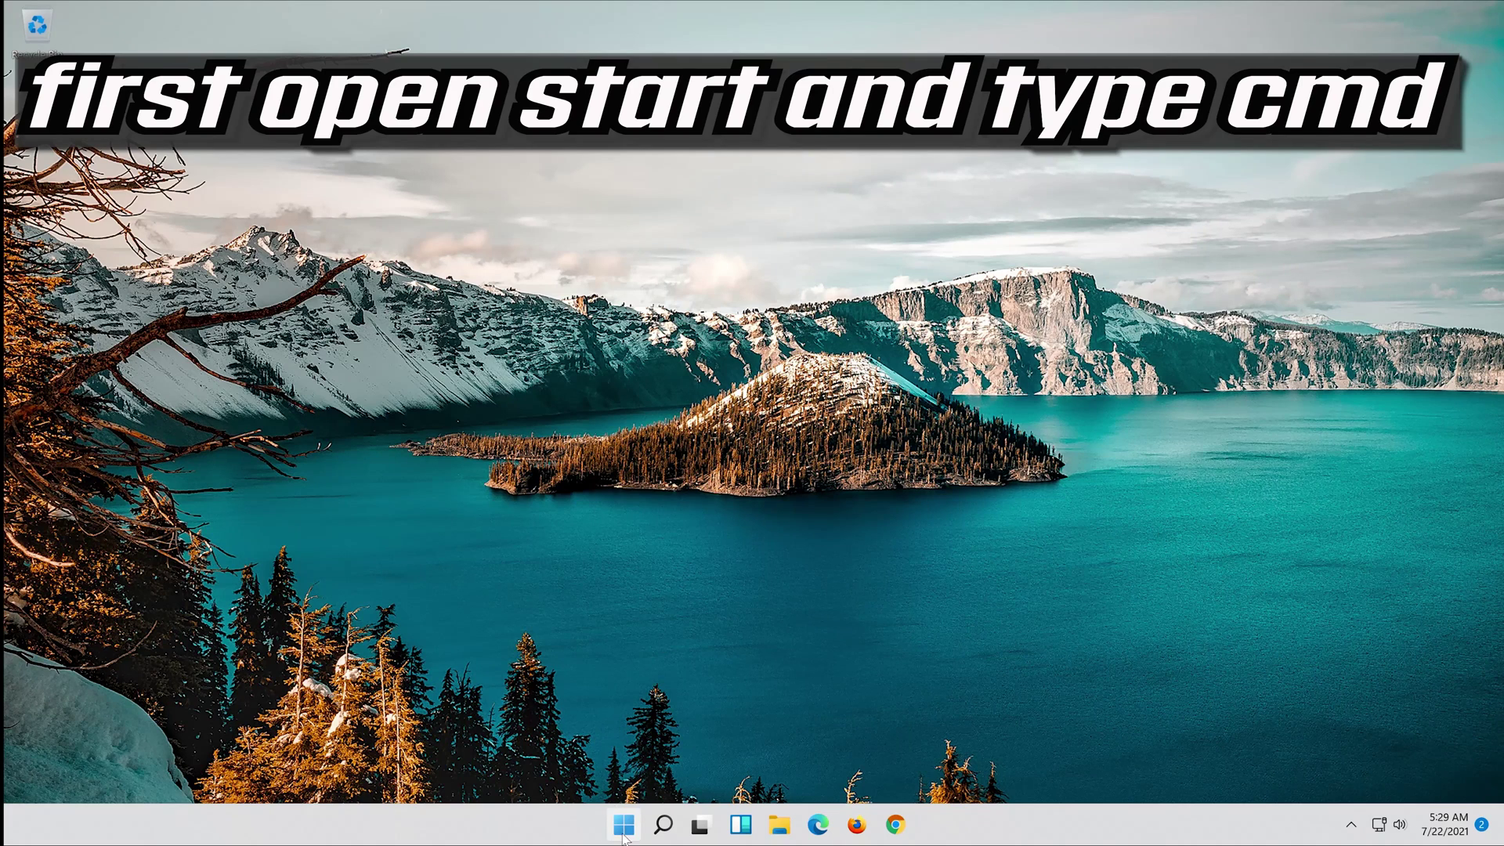
Search cmd in Start and open a new administrator Command Prompt, approving User Account Control
left_click(623, 826)
type("cmd")
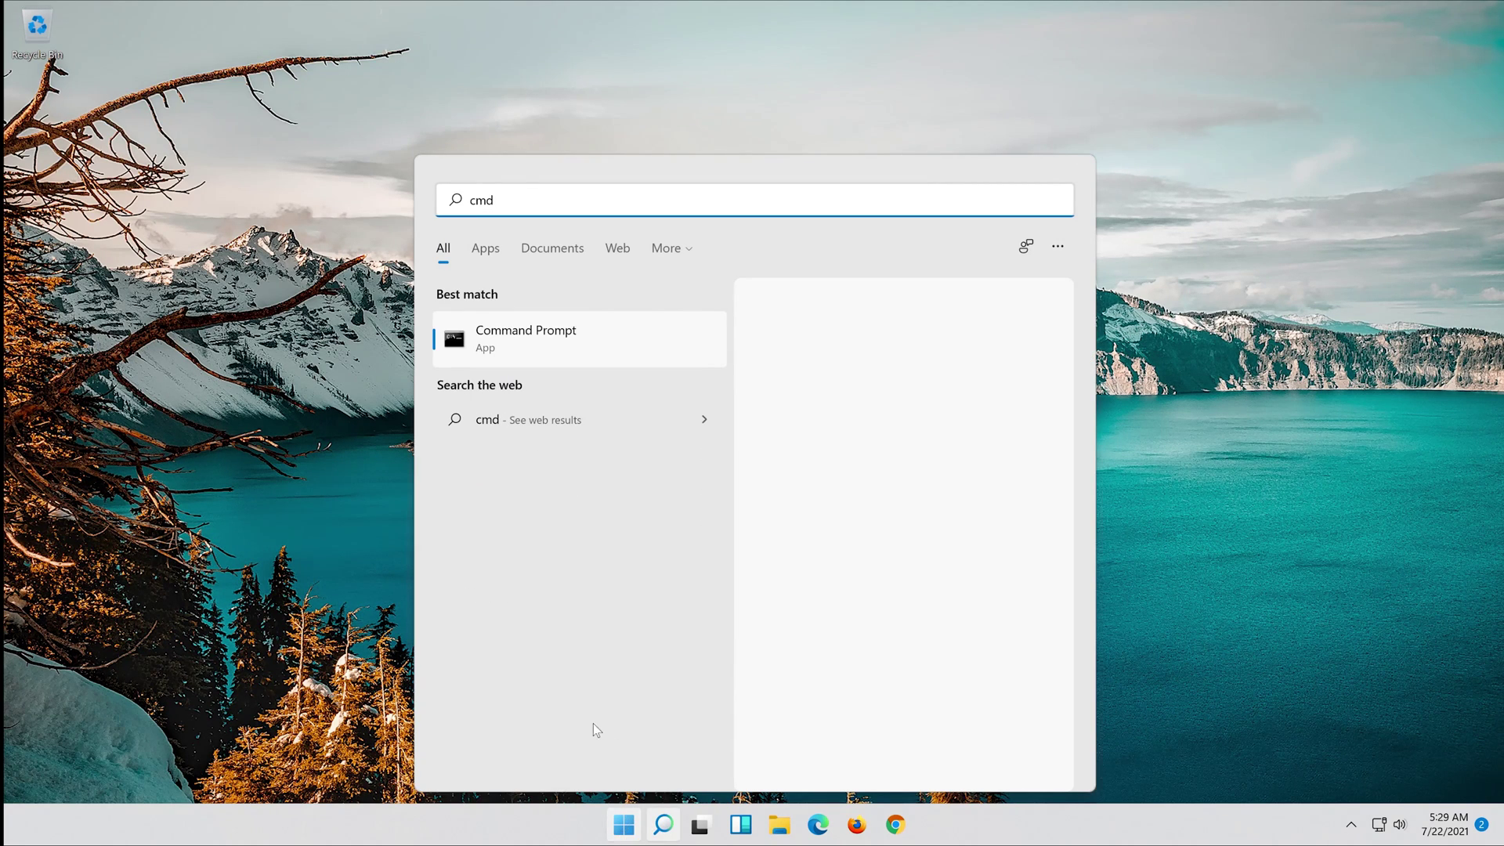
right_click(558, 329)
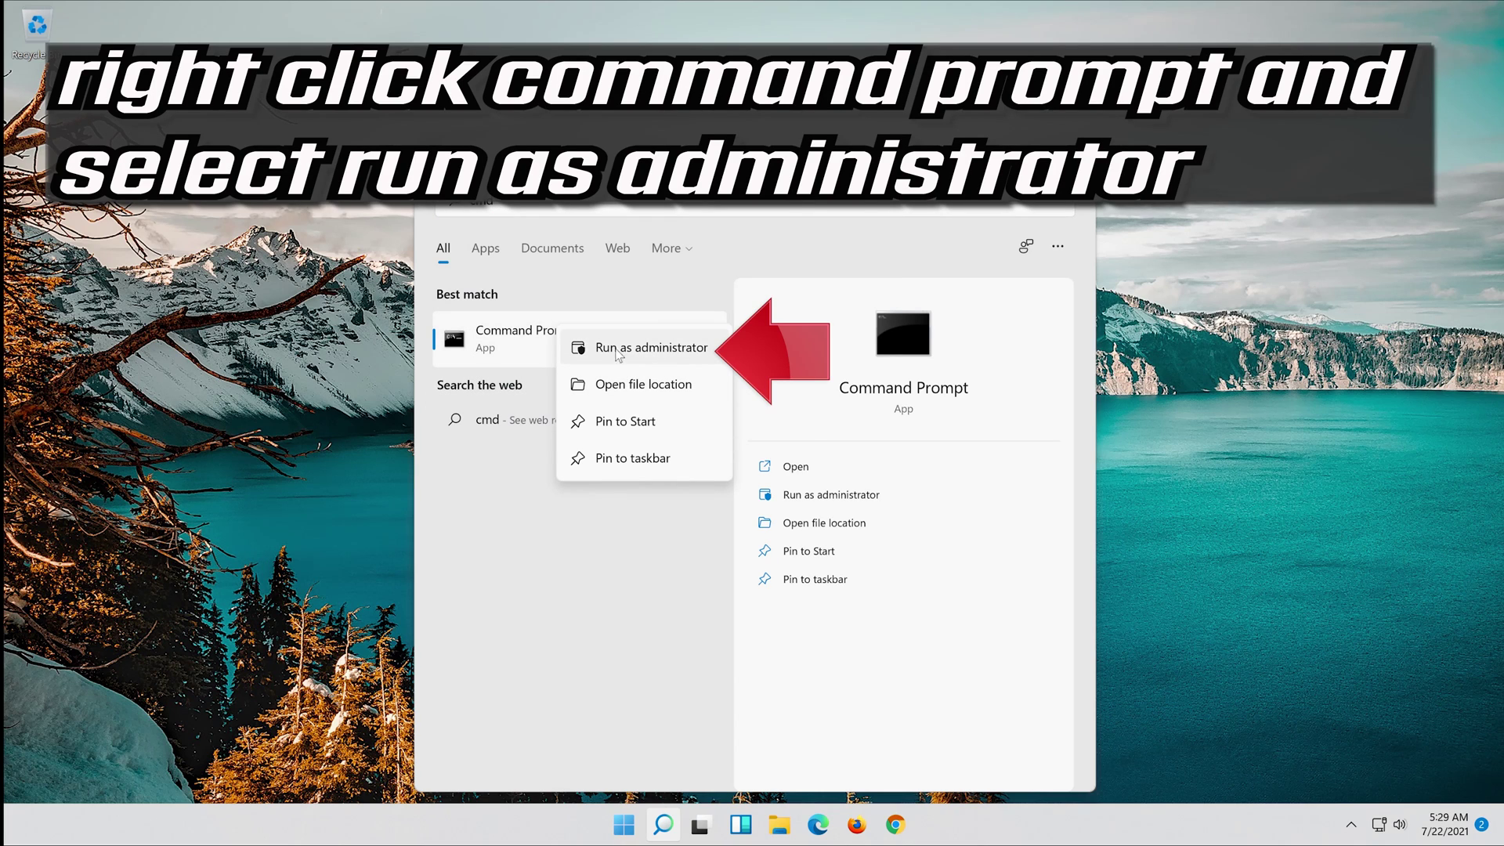
left_click(650, 354)
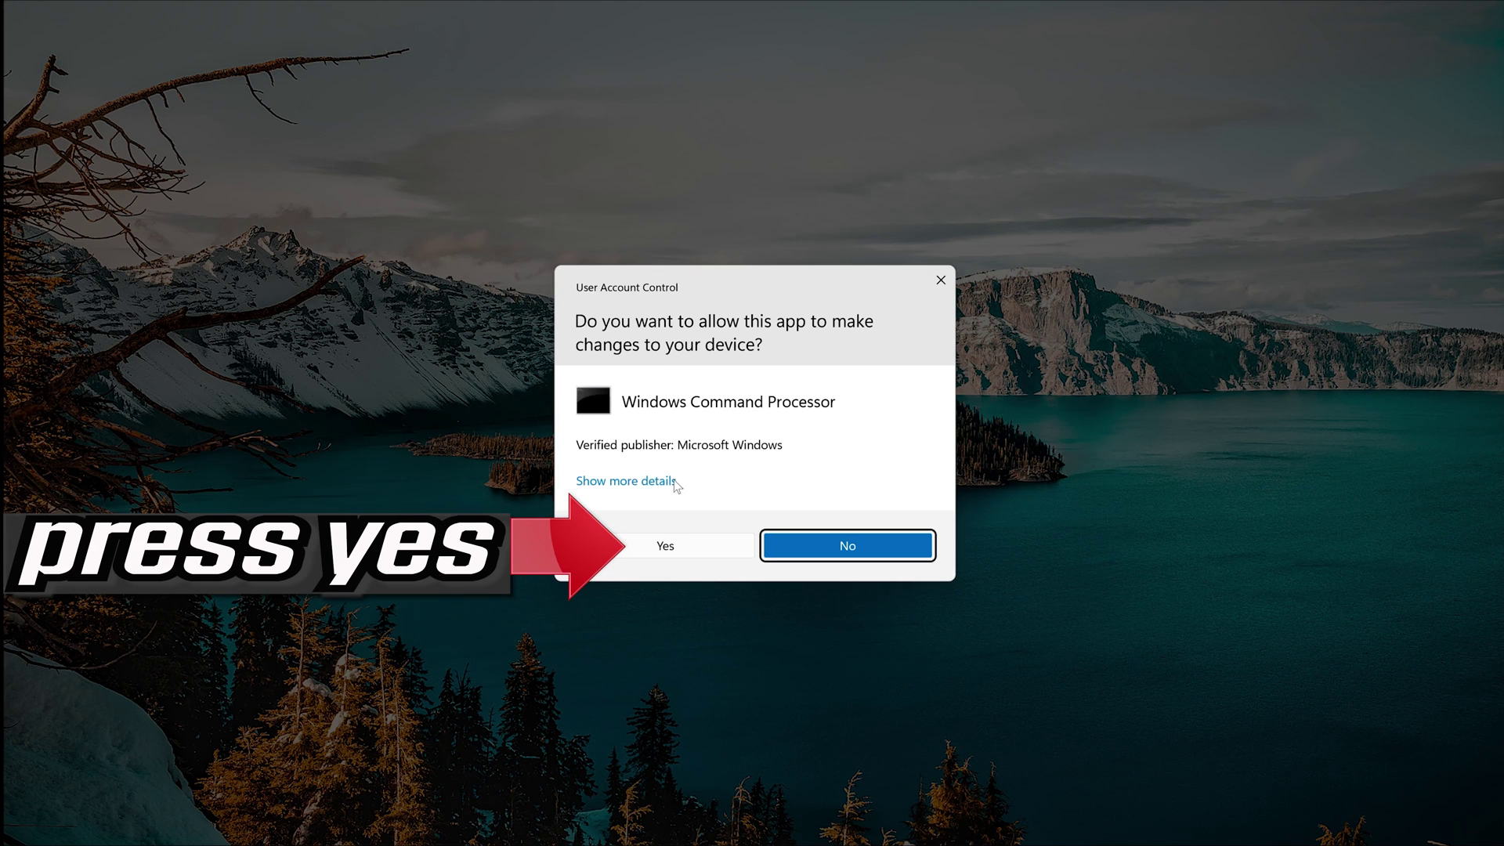
left_click(694, 545)
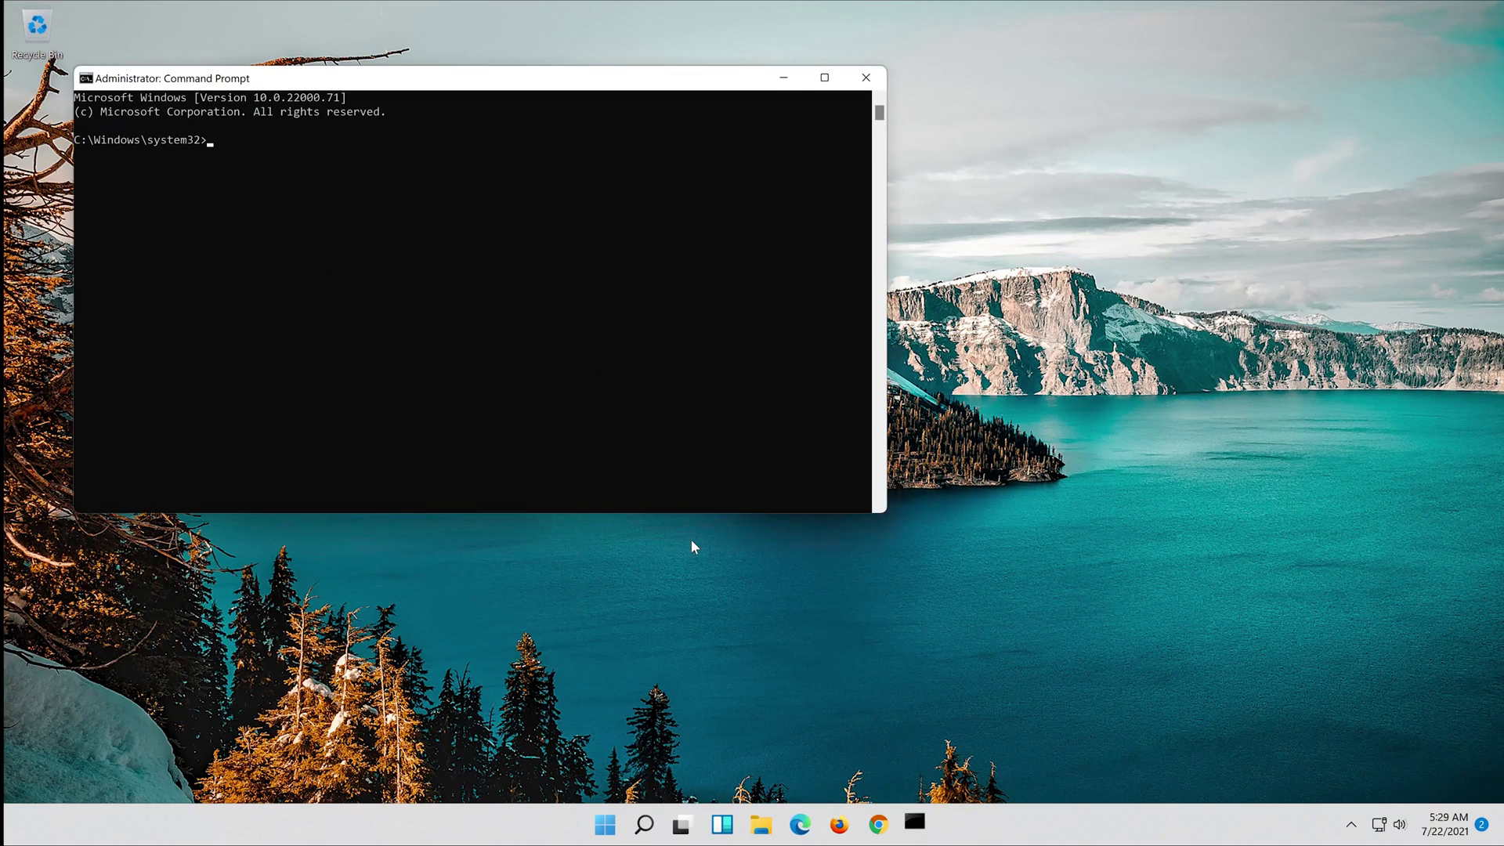
Run Dism /Online /Cleanup-Image /RestoreHealth to successful completion, then exit Command Prompt
left_click_drag(449, 85, 757, 168)
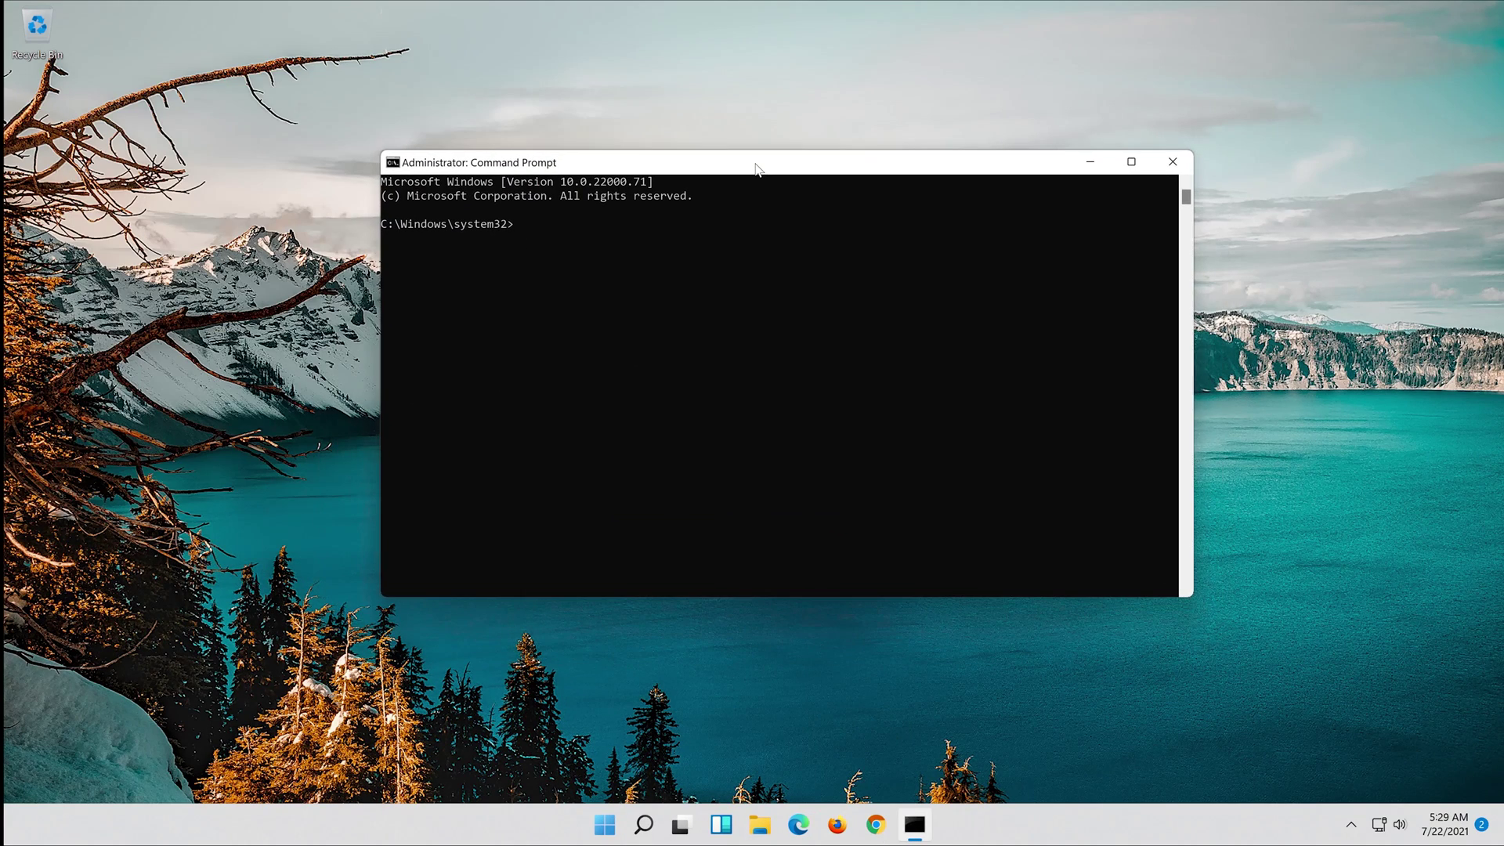
type("Dism")
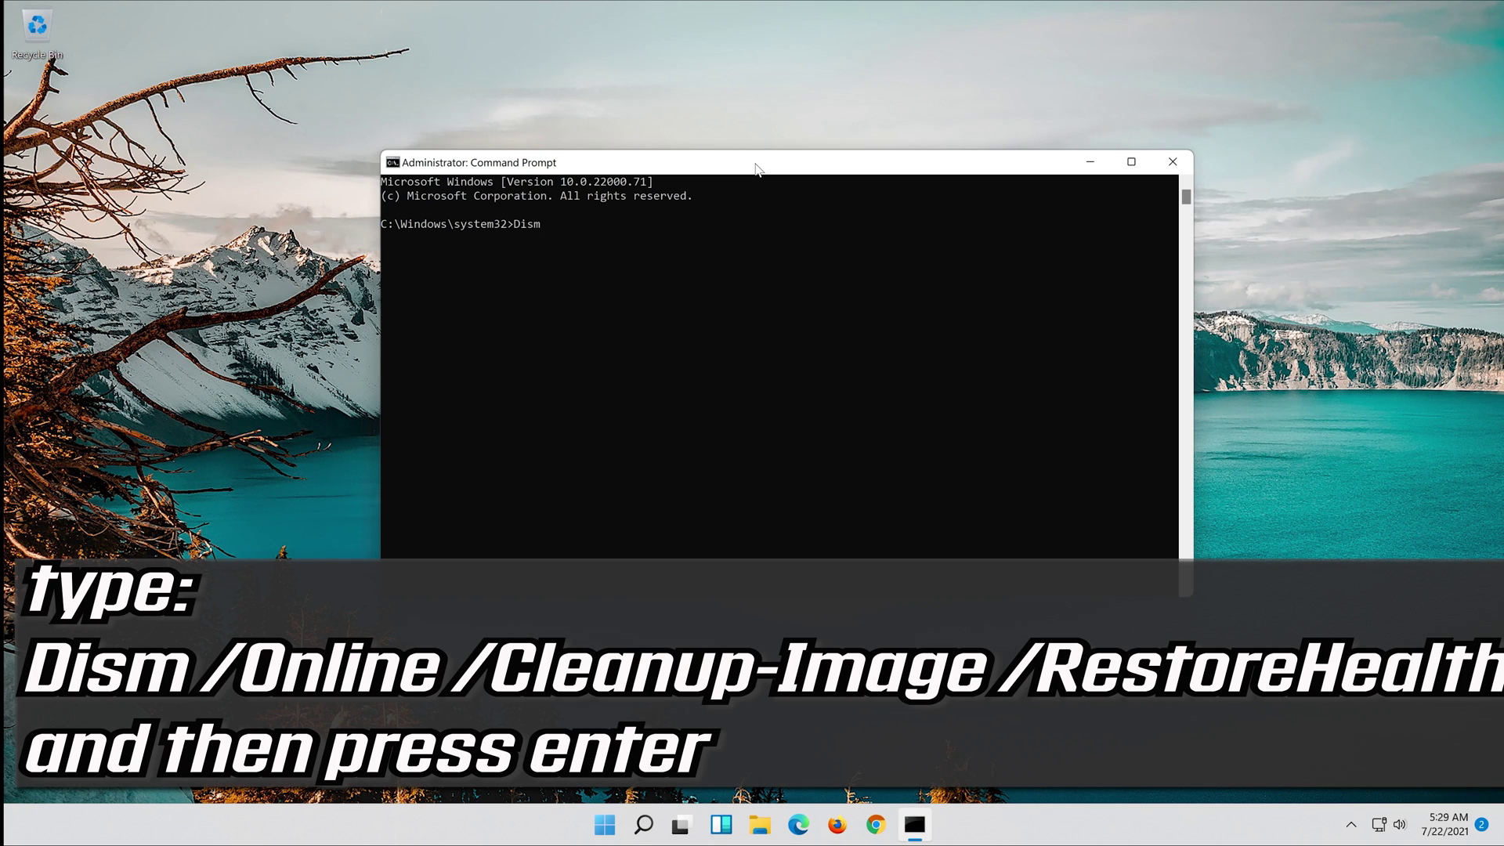
type(" /Online /Cleanup-Image /RestoreH")
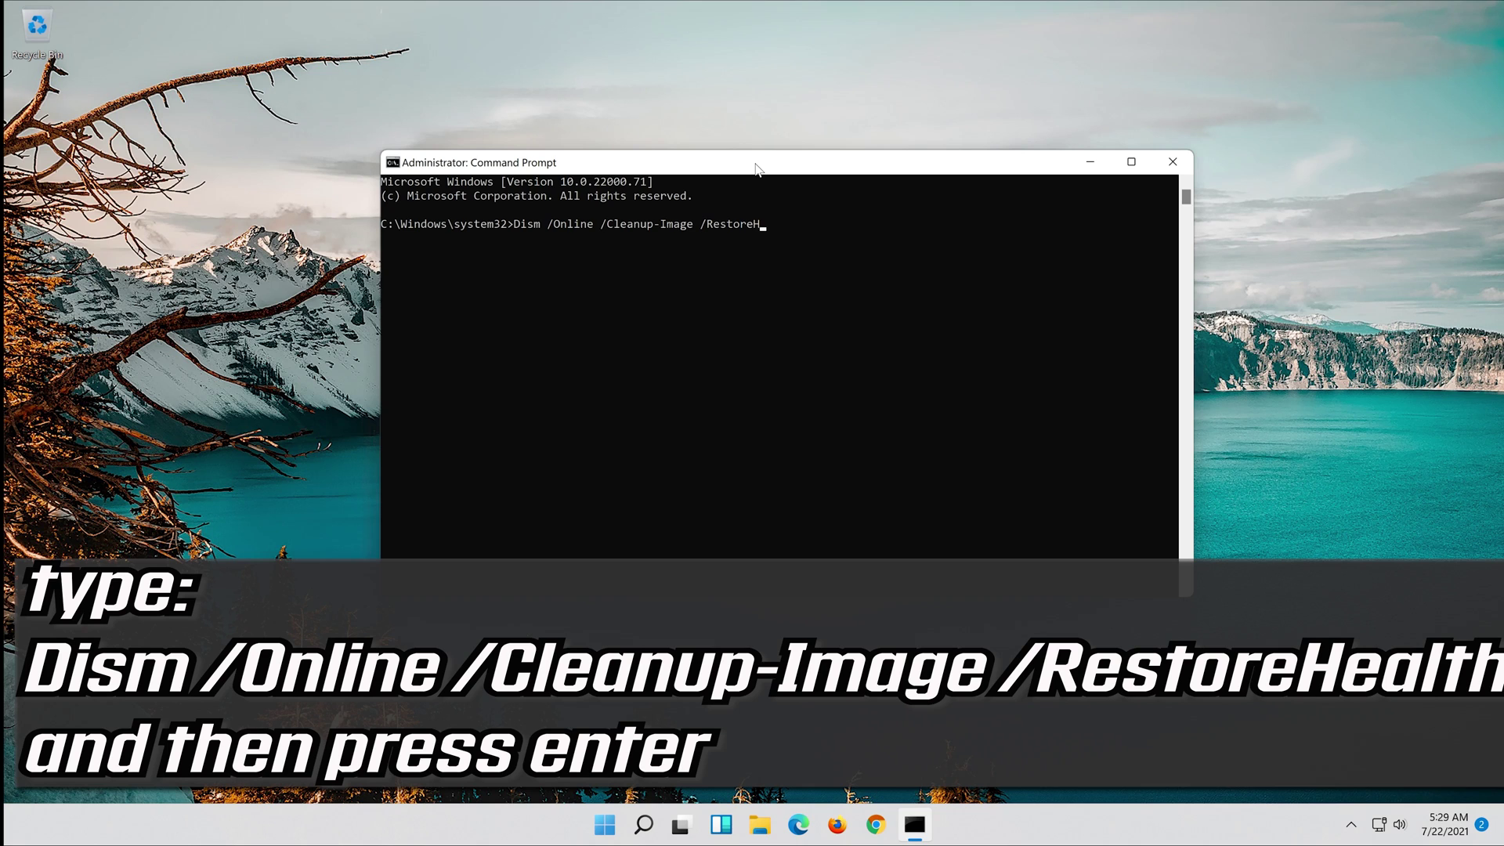
type("ealth")
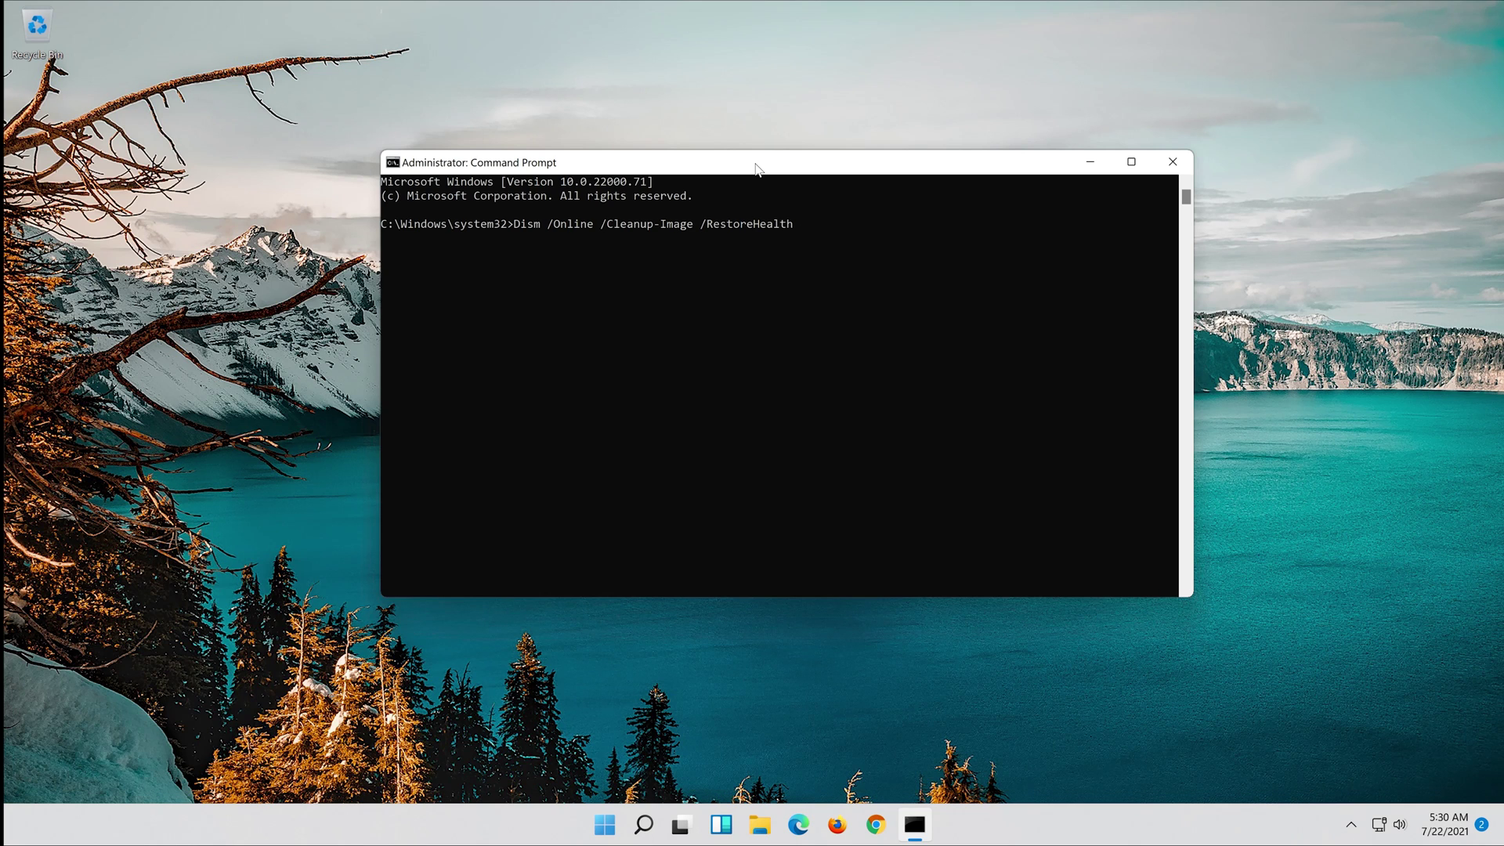
key("Return")
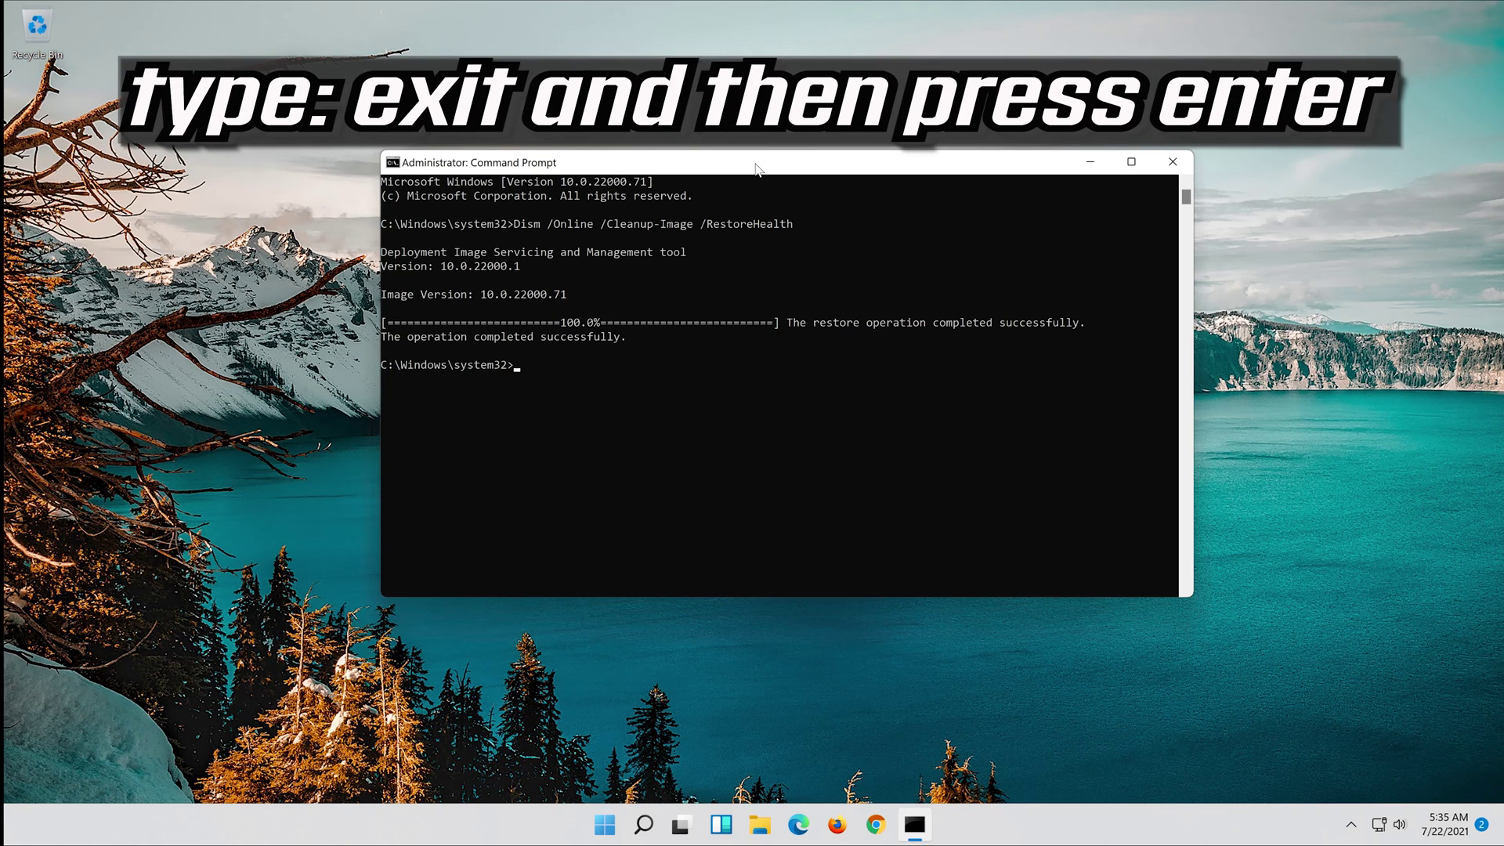
type("exit")
key("Return")
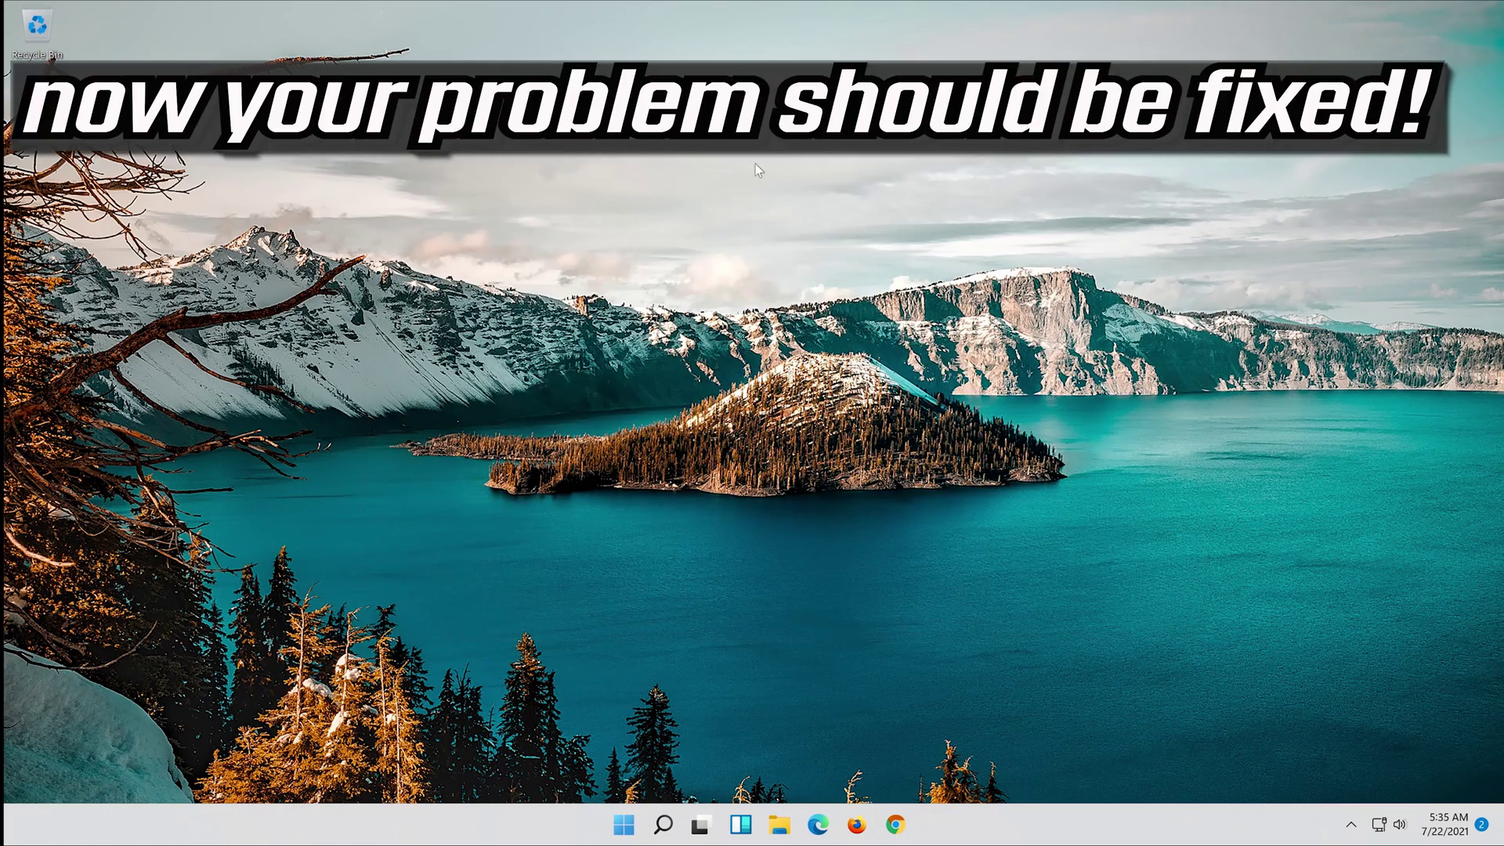